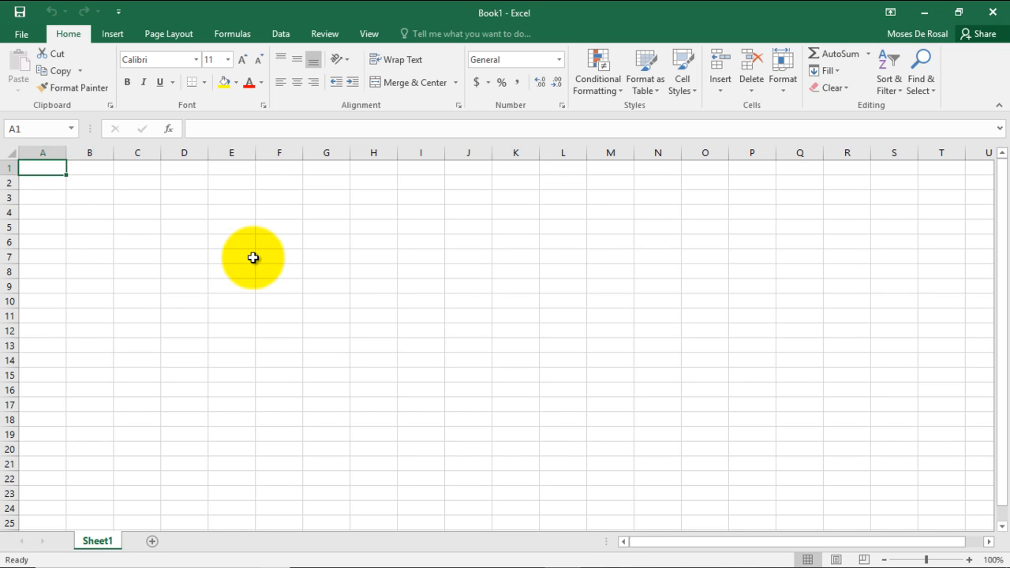
# Step: Enter the title "Contoh Laporan Keuangan PT. Tidak Suka Miskin" in cell A1
pyautogui.write('Cont')
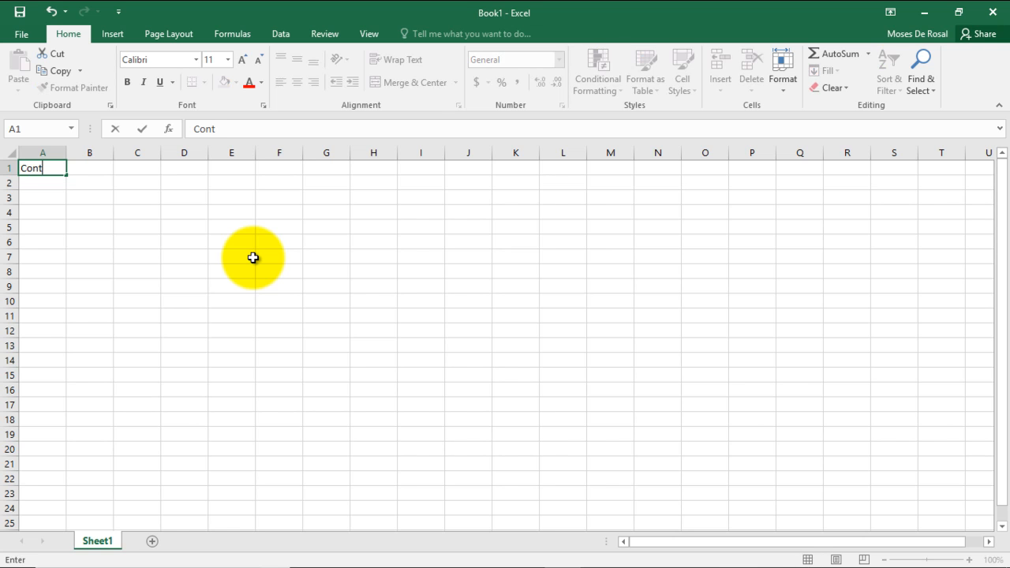
pyautogui.write('p')
pyautogui.write('oh Laporan ')
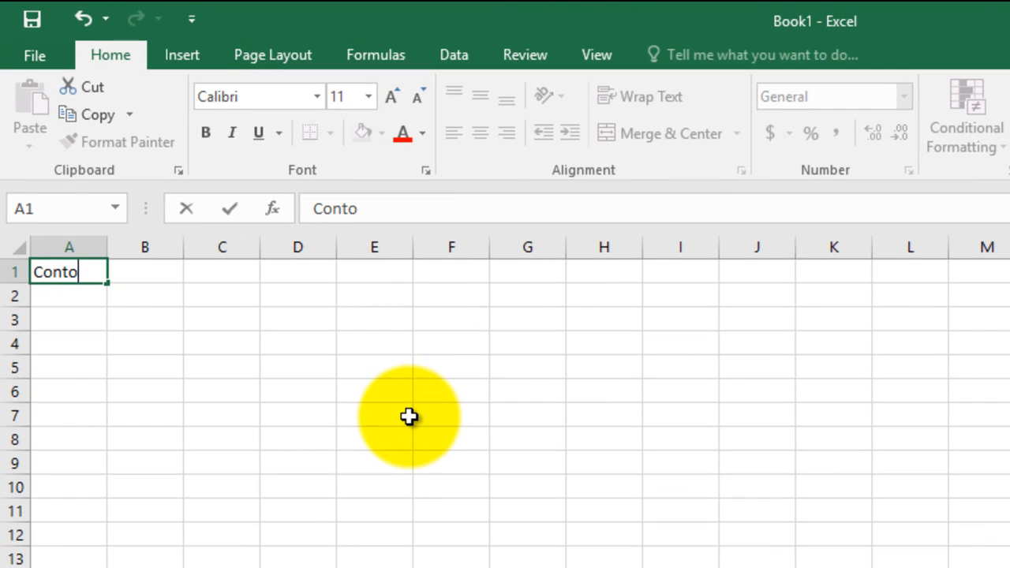
pyautogui.write('Keuangan ')
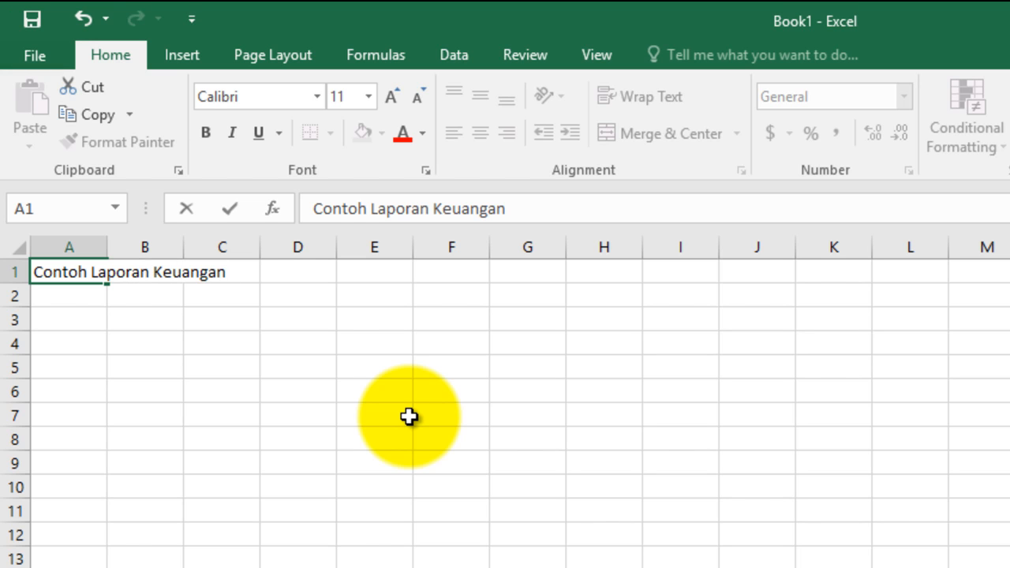
pyautogui.write('PT. Tidak Suka Miskin')
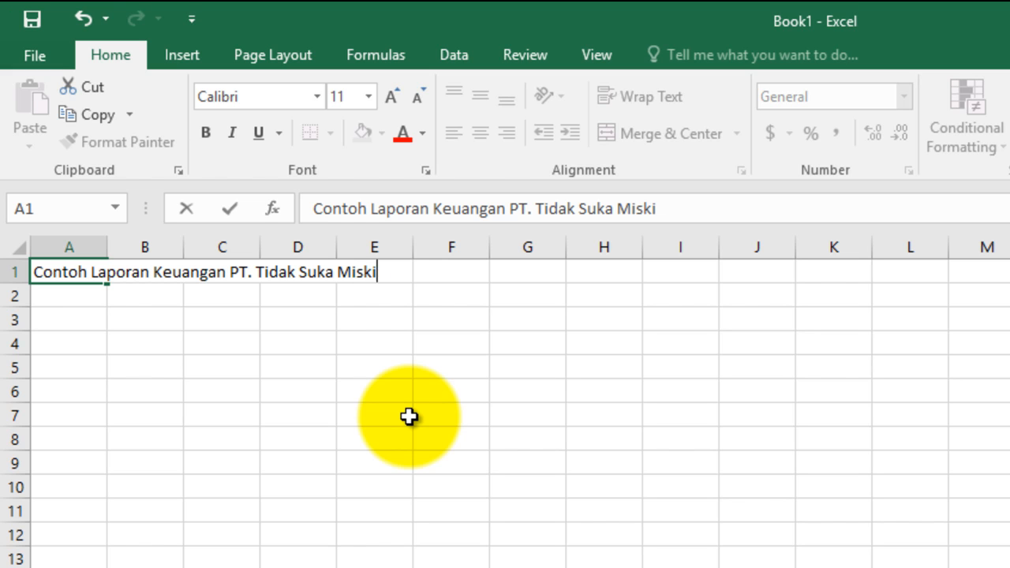
pyautogui.press('Return')
pyautogui.press('Return')
pyautogui.press('Return')
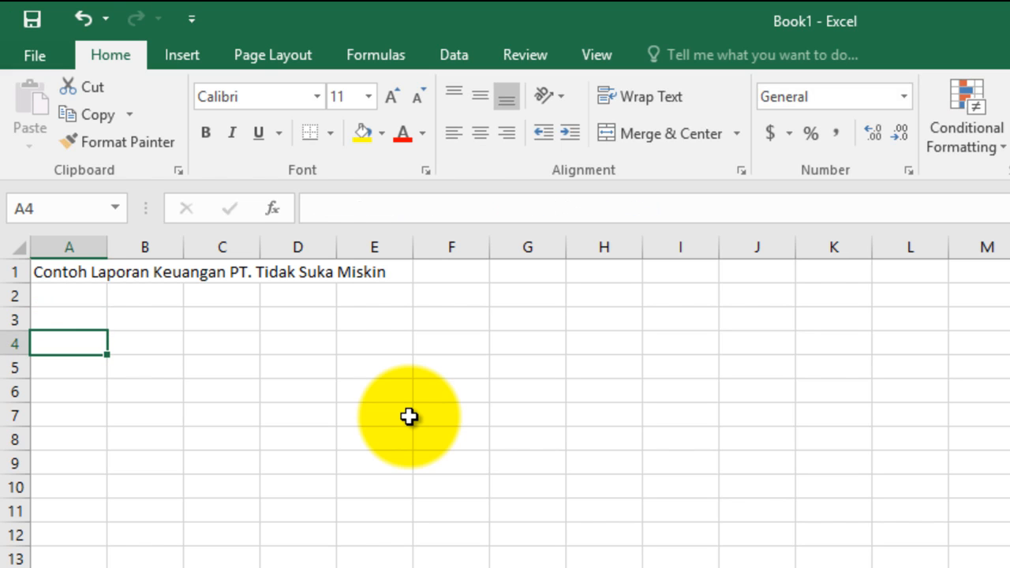
# Step: Enter the column headers No, NIP and Nama Pegawai in cells A4 to C4
pyautogui.write('N')
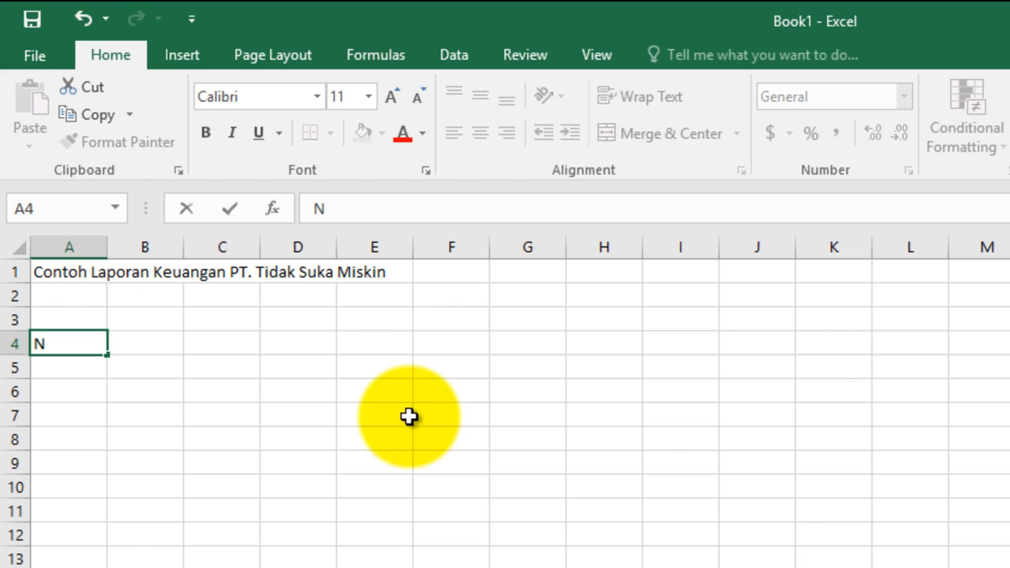
pyautogui.write('o')
pyautogui.press('Tab')
pyautogui.write('NIP')
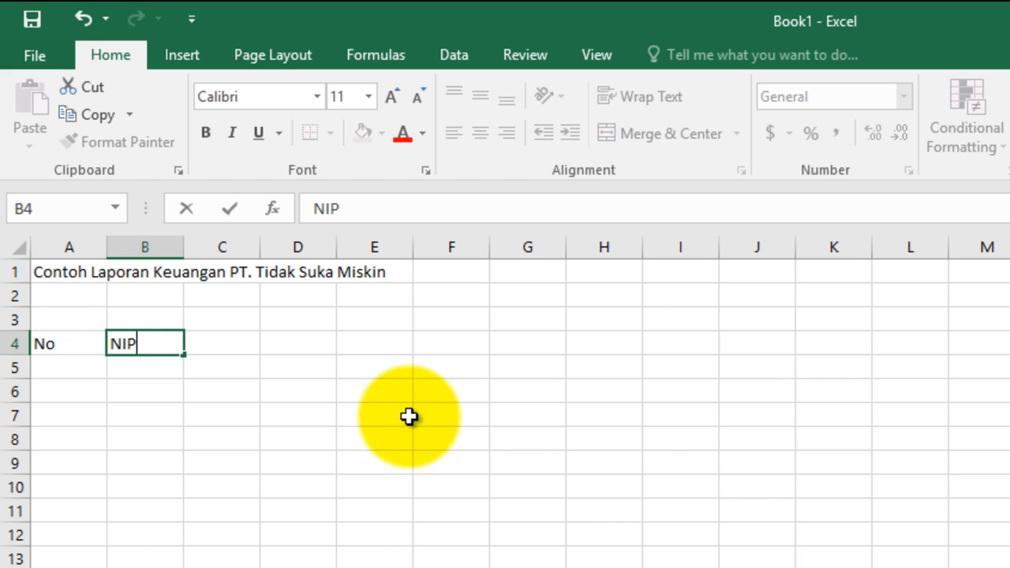
pyautogui.press('Tab')
pyautogui.write('Nama Pegawa')
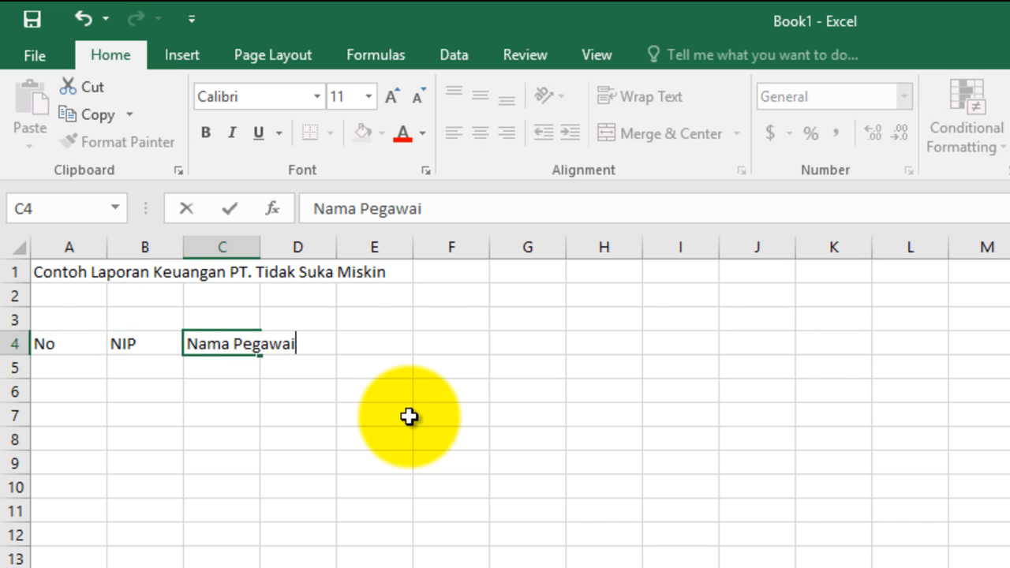
pyautogui.press('Tab')
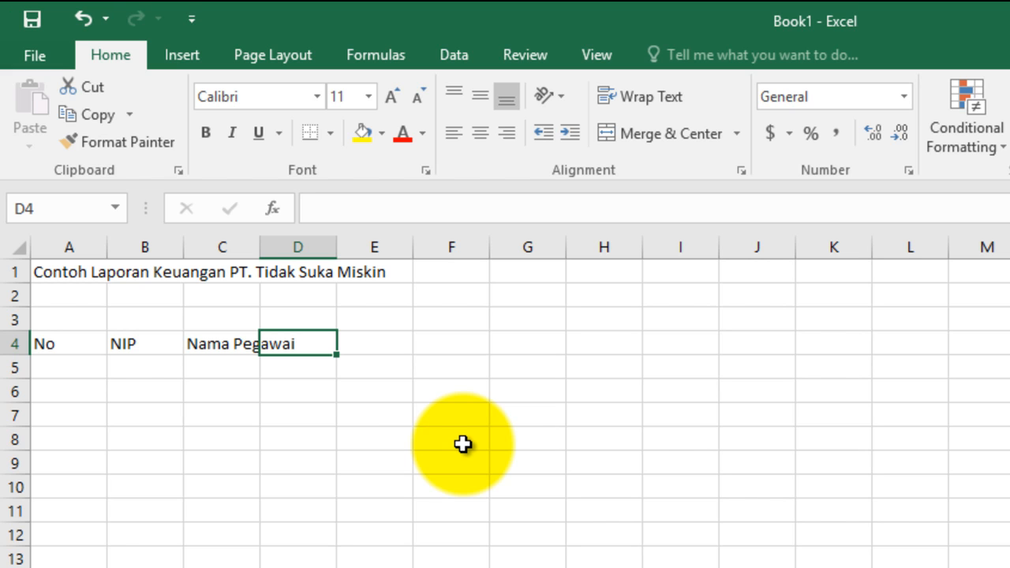
# Step: Continue the header row with Pangkat, Gaji Pokok and Tunjangan in cells D4 to F4
pyautogui.write('Pangkat')
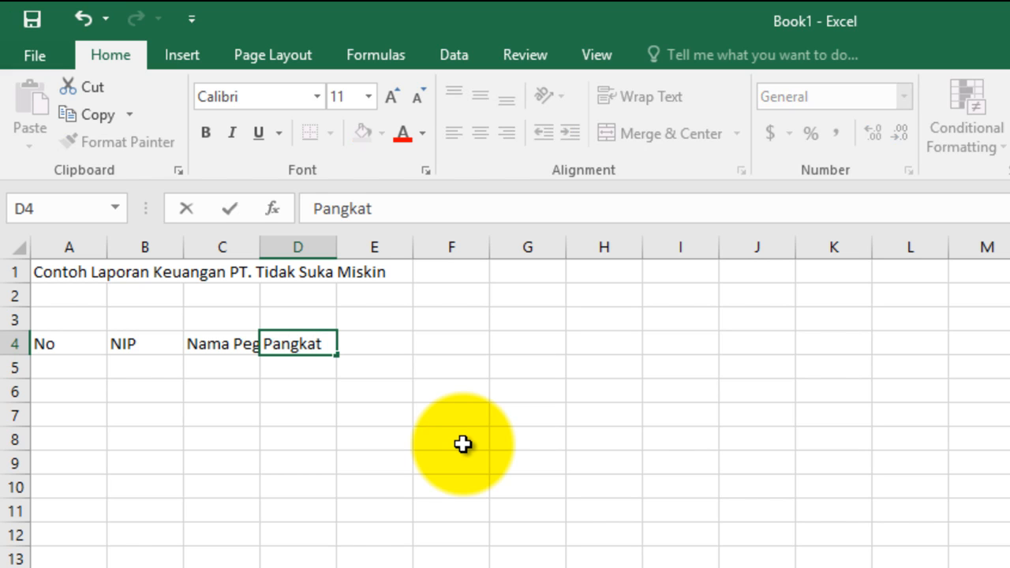
pyautogui.press('Tab')
pyautogui.write('Ga')
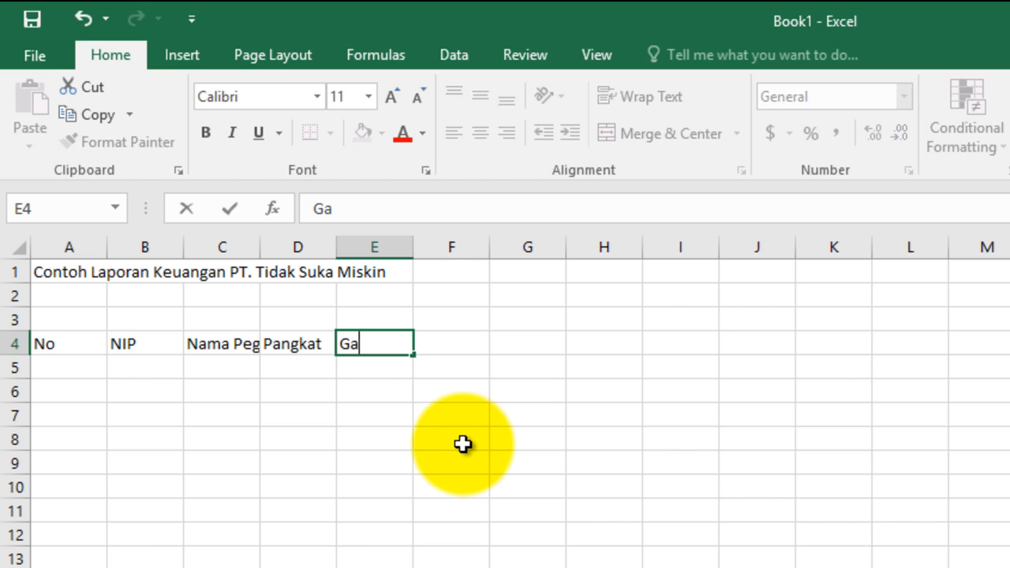
pyautogui.write('ji Pokok')
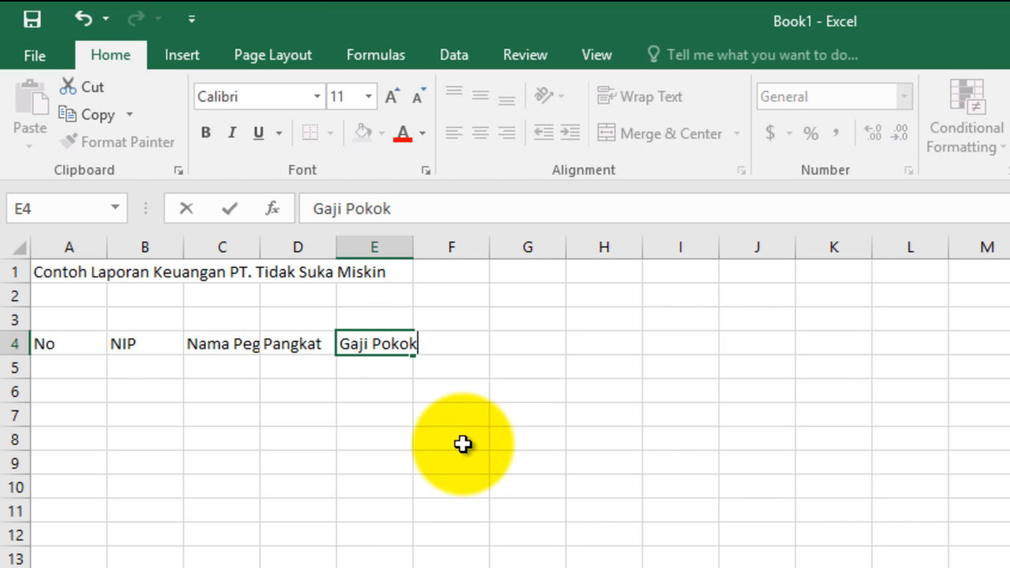
pyautogui.press('Tab')
pyautogui.write('Tu')
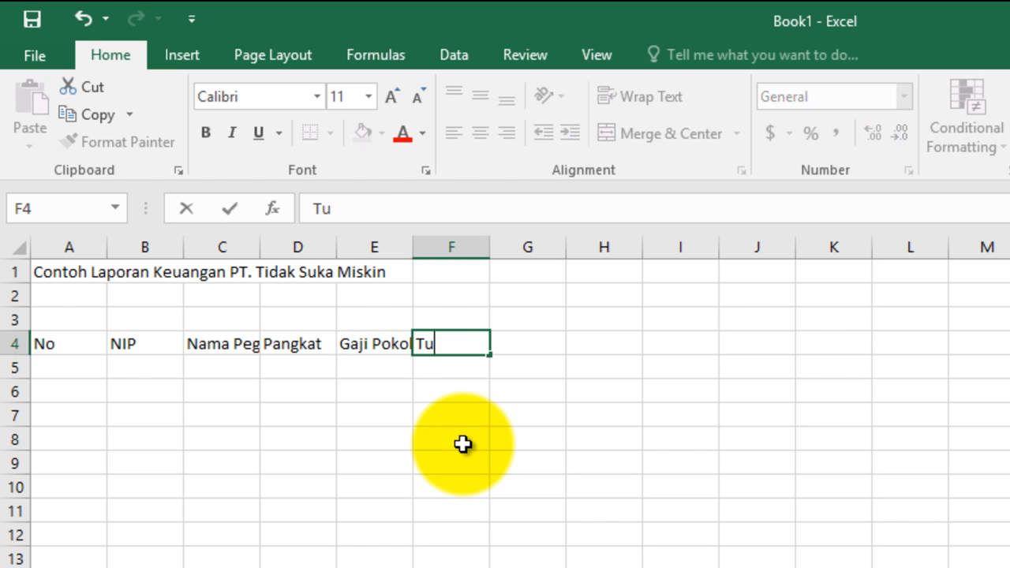
pyautogui.write('njuj')
pyautogui.press('BackSpace')
pyautogui.press('BackSpace')
pyautogui.write('a')
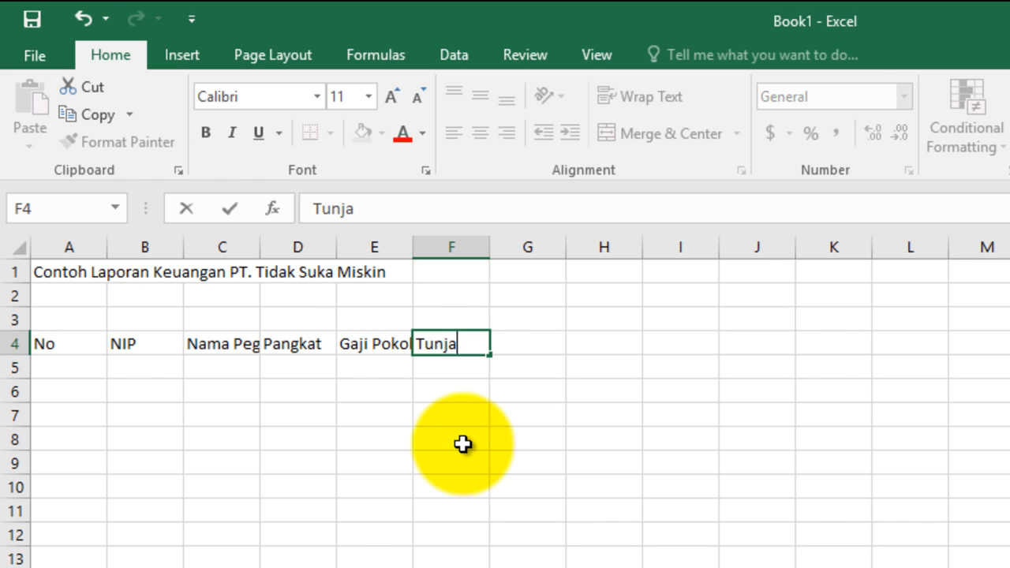
pyautogui.write('ngan')
pyautogui.press('Tab')
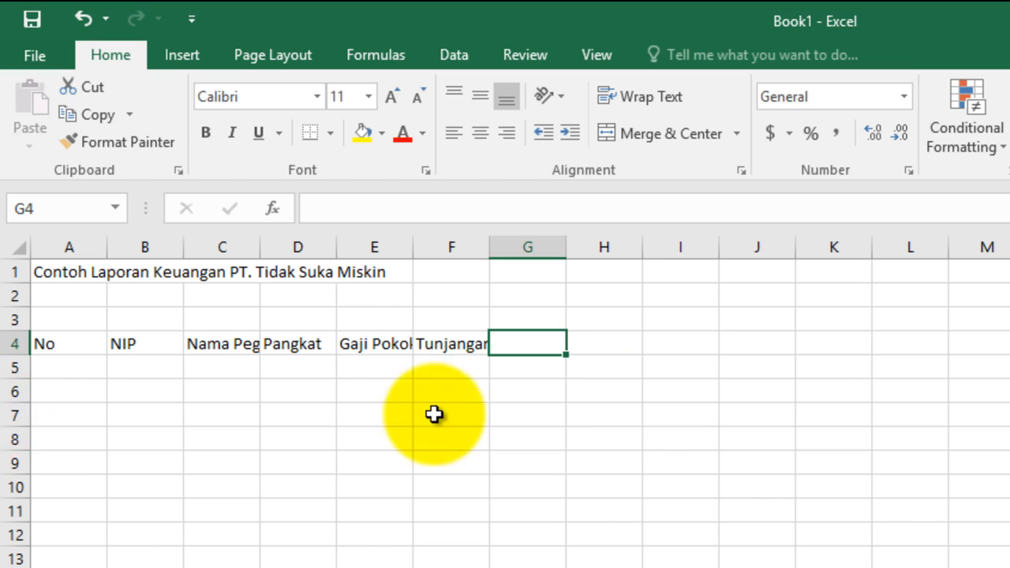
# Step: Merge and center the title across cells A1 to F1
pyautogui.click(48, 273)
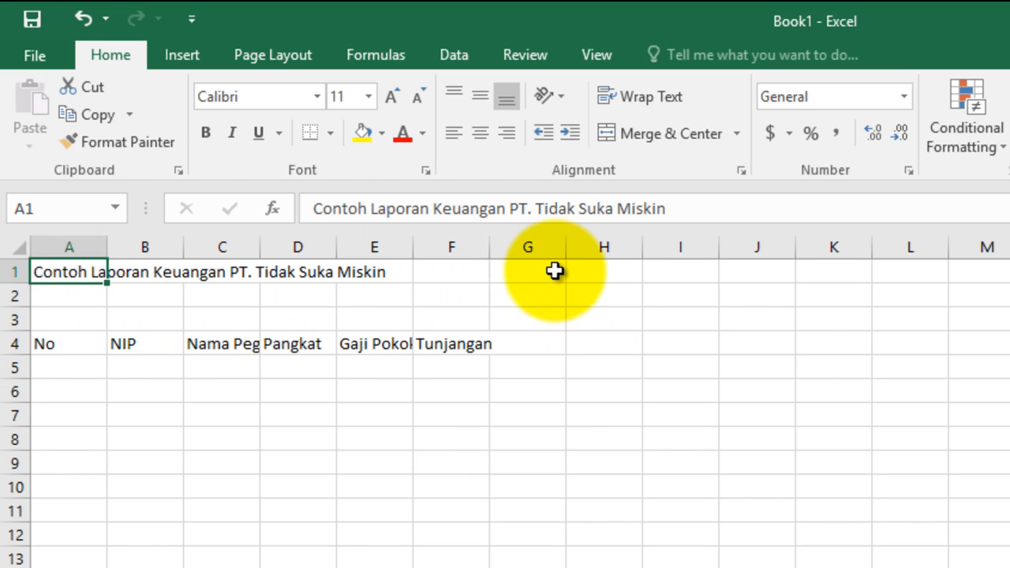
pyautogui.keyDown('shift'); pyautogui.click(451, 273); pyautogui.keyUp('shift')
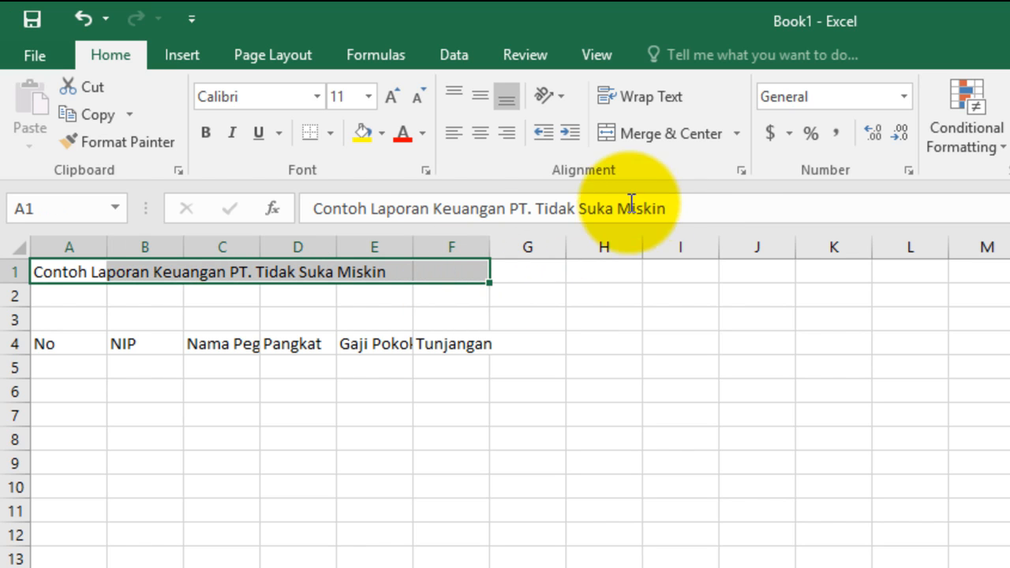
pyautogui.click(679, 137)
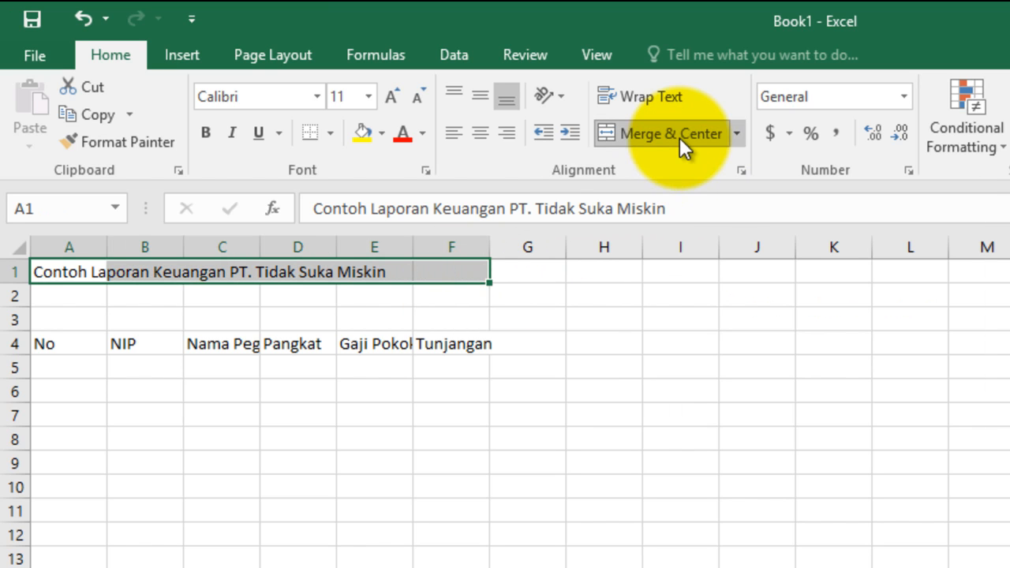
pyautogui.click(588, 547)
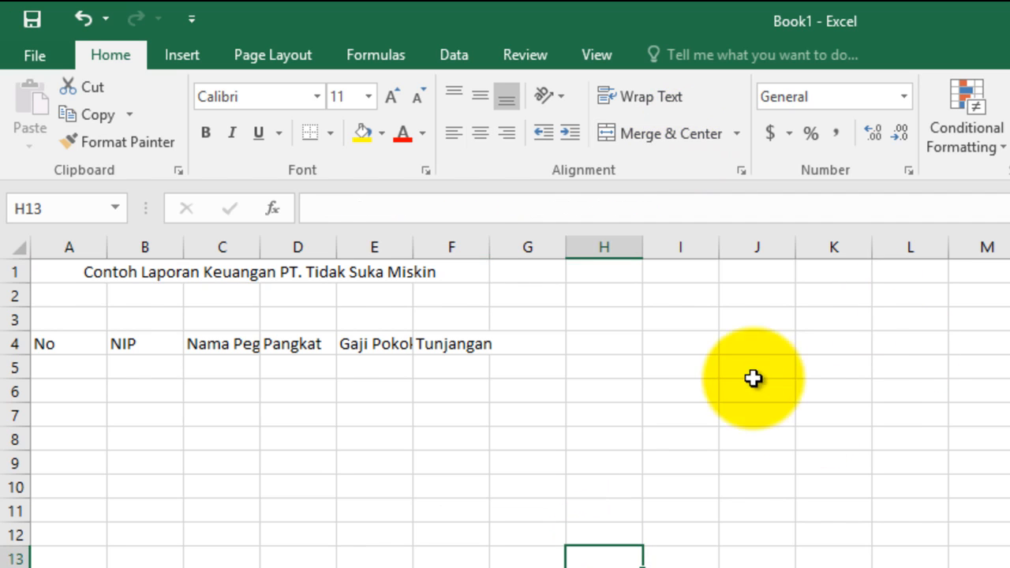
pyautogui.click(442, 268)
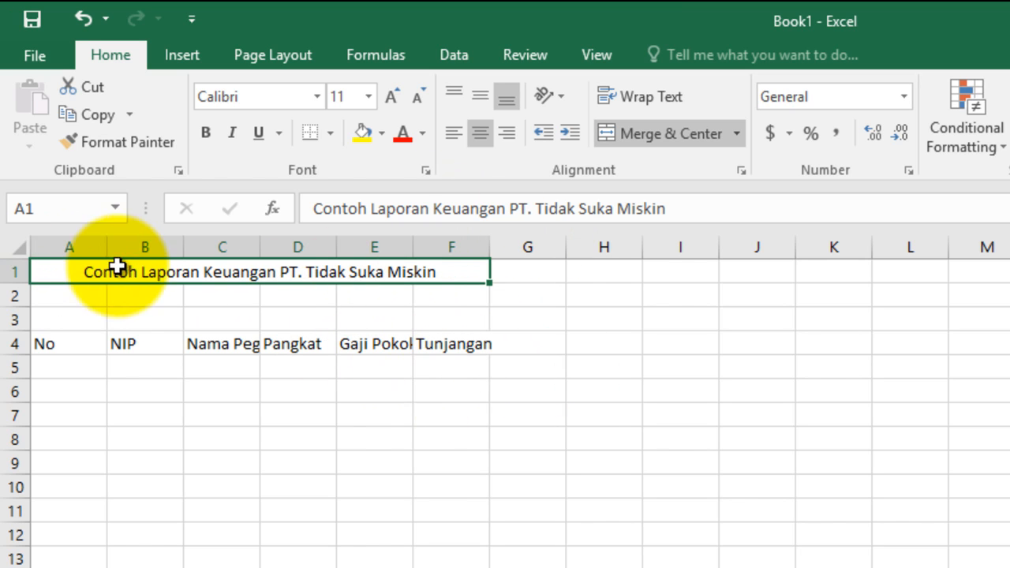
# Step: Add the column header Bonus in cell G4
pyautogui.click(536, 346)
pyautogui.write('Bonus')
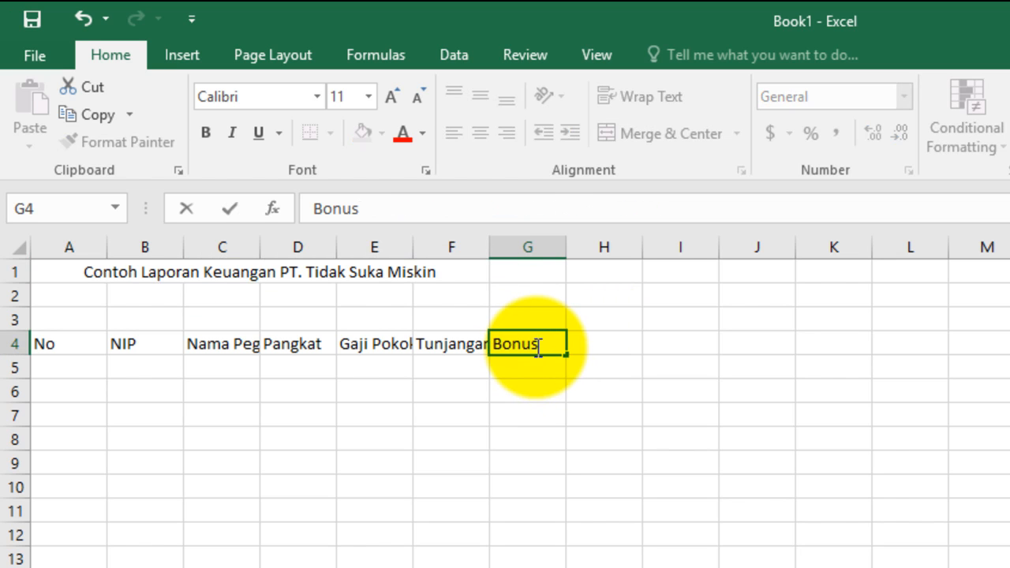
pyautogui.click(852, 467)
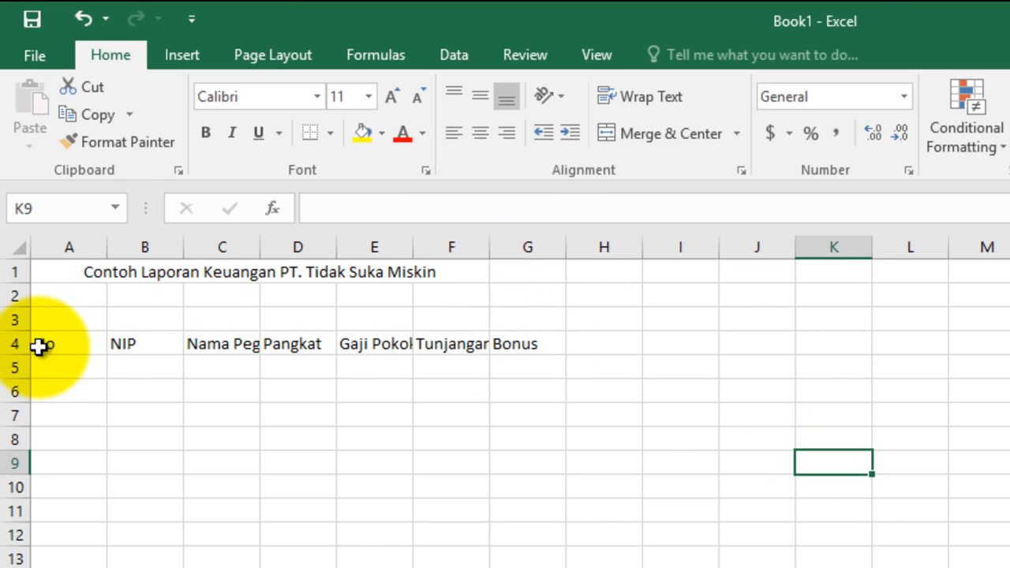
# Step: Unmerge the title row and merge and center the title across A1 to G1 to span all the headers
pyautogui.click(51, 350)
pyautogui.click(549, 343)
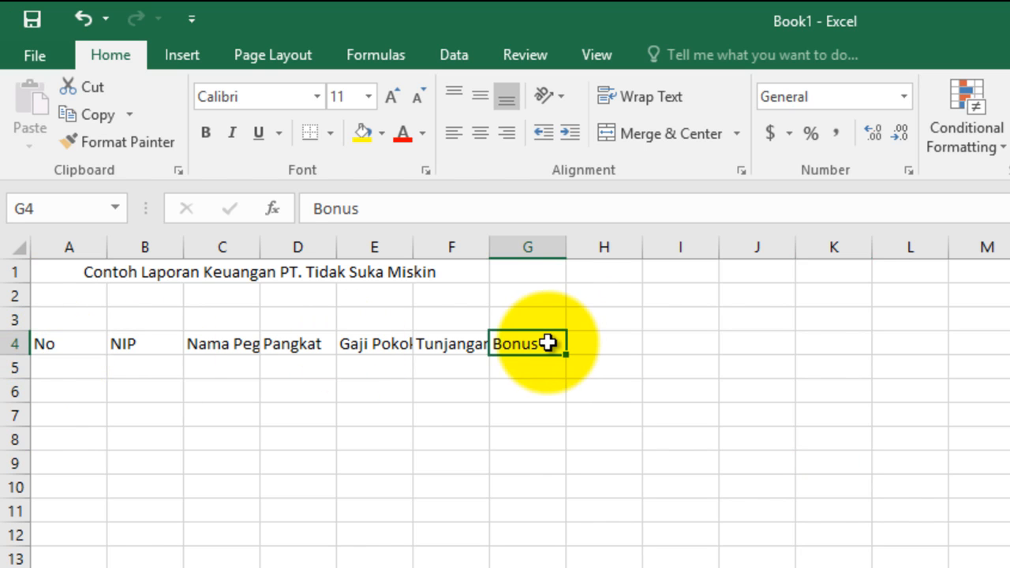
pyautogui.moveTo(330, 275); pyautogui.dragTo(522, 271)
pyautogui.click(685, 127)
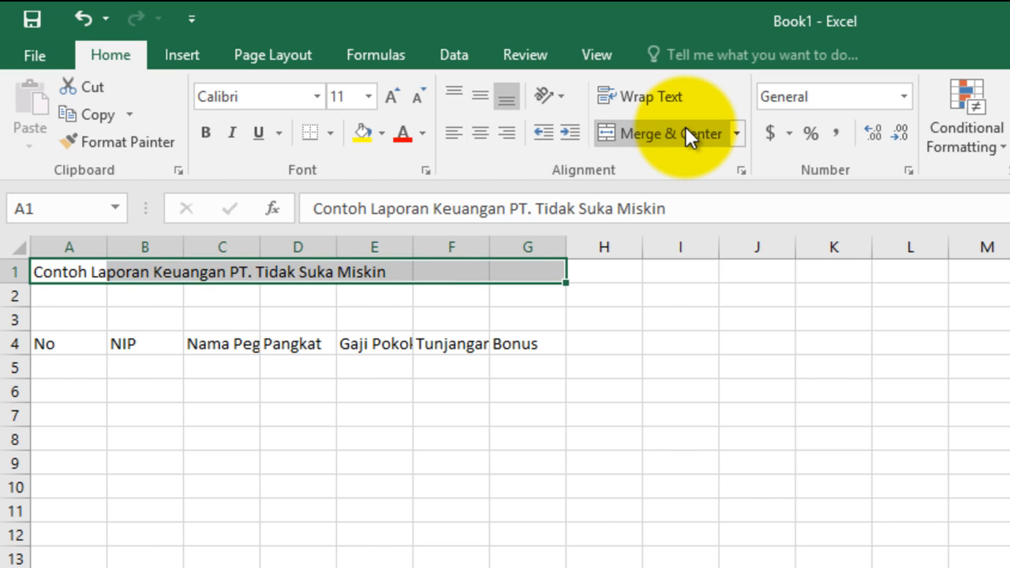
pyautogui.click(685, 127)
pyautogui.click(611, 533)
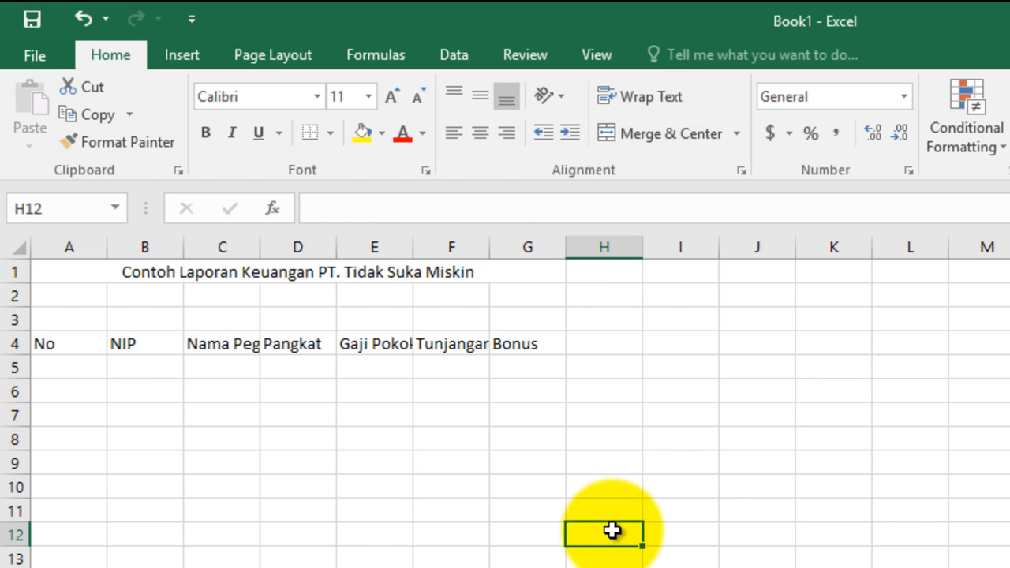
# Step: Replace the word "Keuangan" in the merged title with "Gajik Karyawan"
pyautogui.click(296, 272)
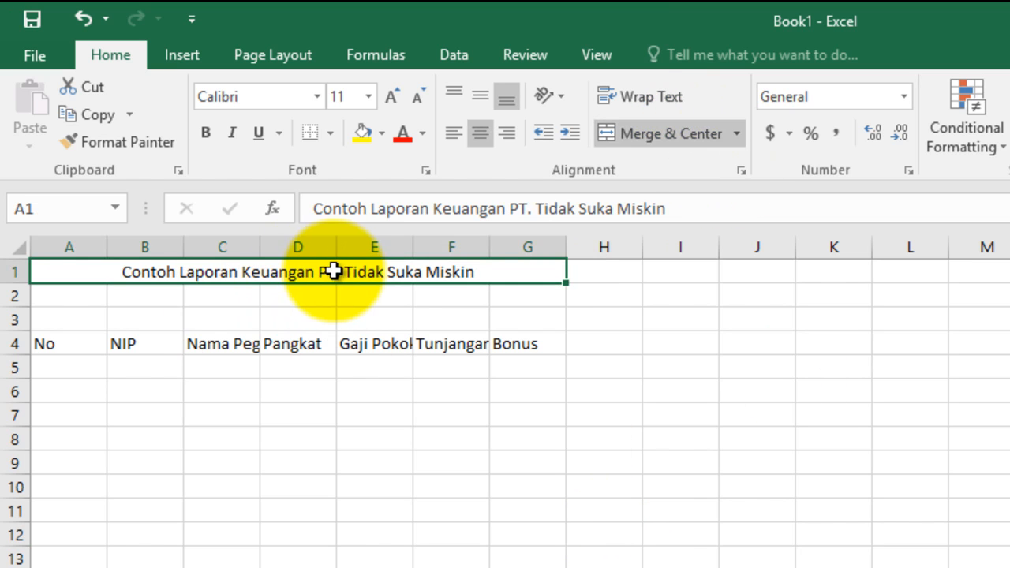
pyautogui.doubleClick(293, 271)
pyautogui.doubleClick(294, 272)
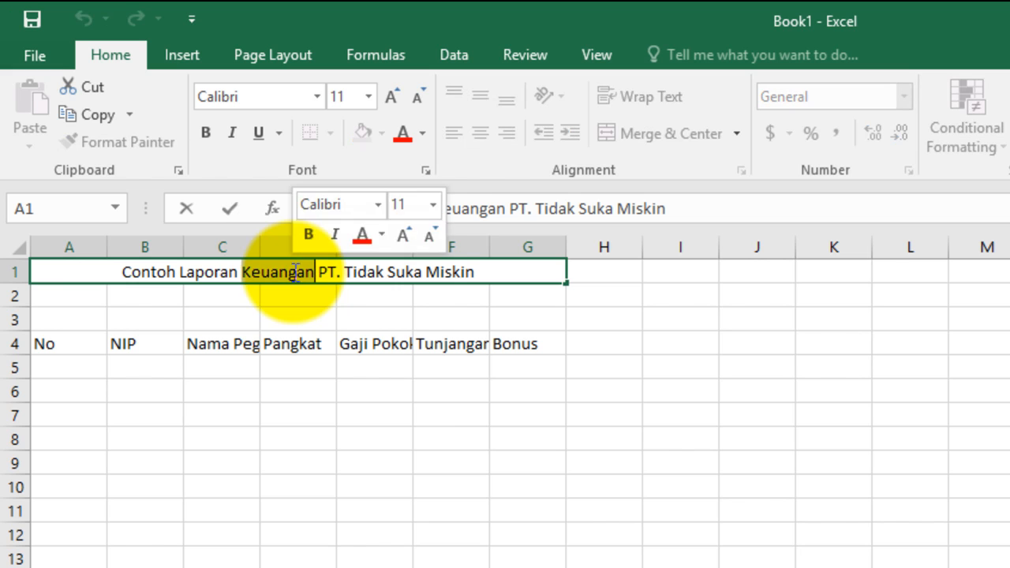
pyautogui.write('GAJI')
pyautogui.press('BackSpace')
pyautogui.press('BackSpace')
pyautogui.press('BackSpace')
pyautogui.press('BackSpace')
pyautogui.write('ajik Karyawan')
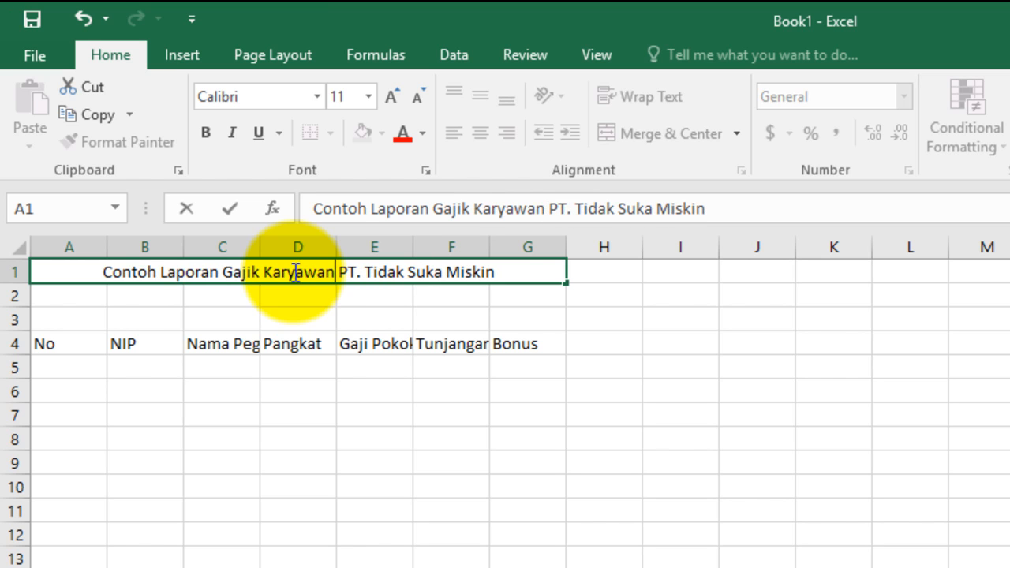
pyautogui.press('Return')
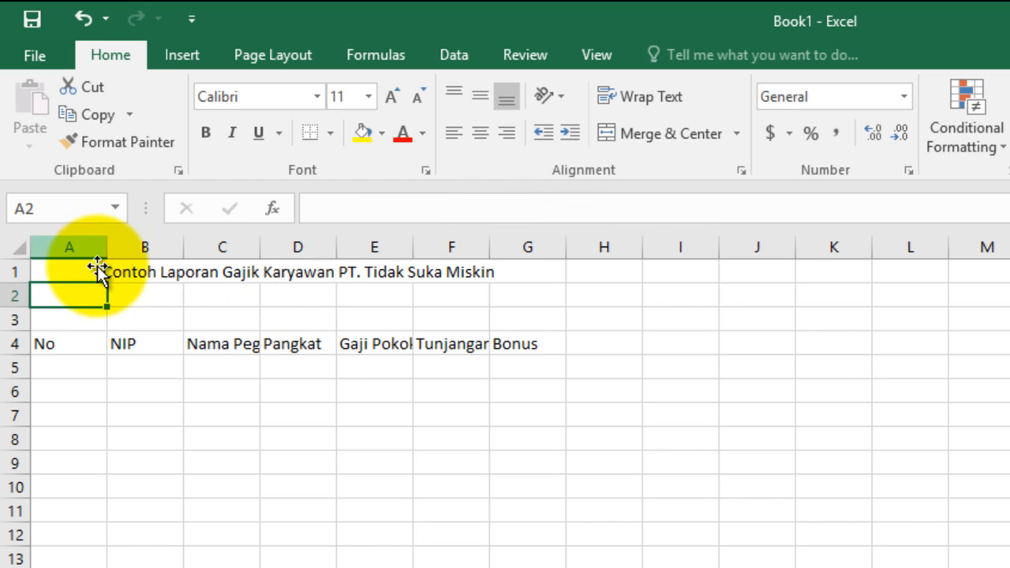
# Step: Enter the numbers 1 to 5 under No in cells A5 to A9 and autofit column A's width
pyautogui.click(152, 476)
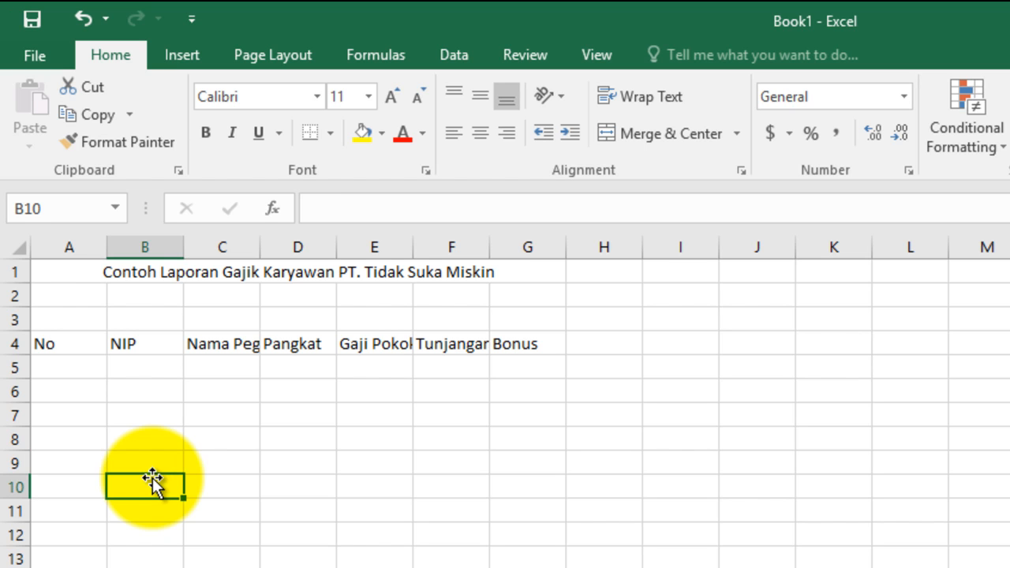
pyautogui.click(85, 377)
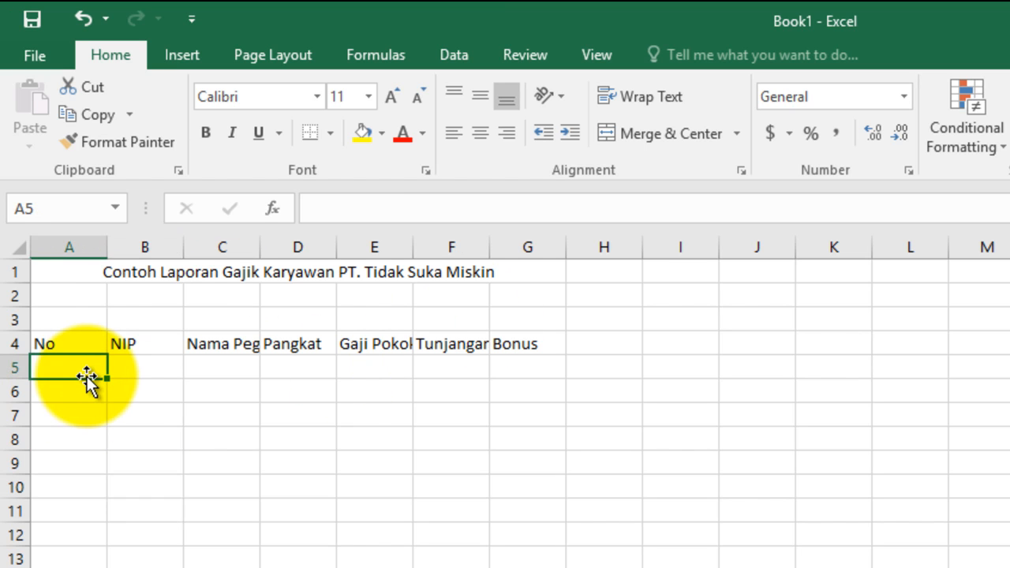
pyautogui.write('1')
pyautogui.press('Return')
pyautogui.write('2')
pyautogui.press('Return')
pyautogui.write('3')
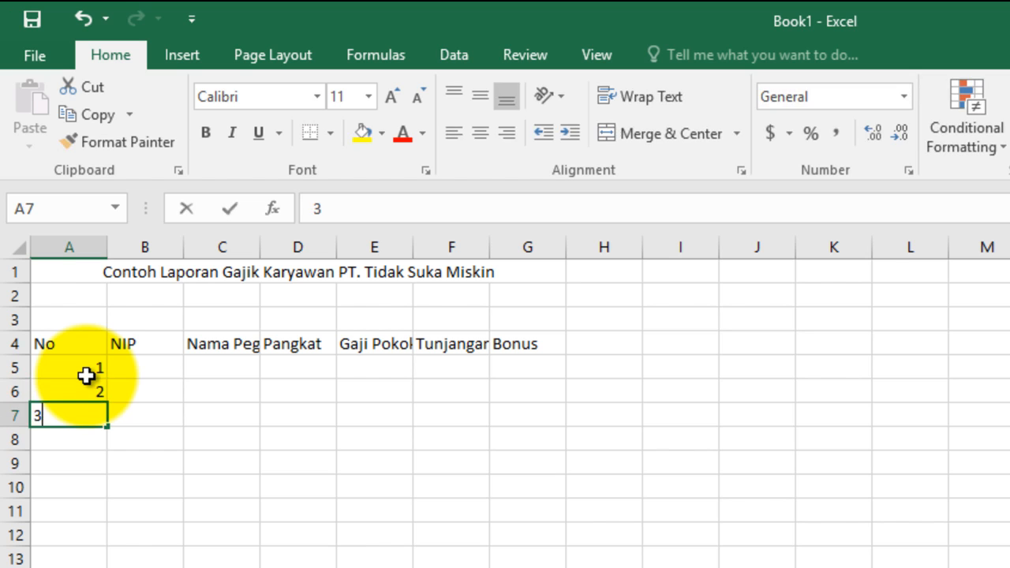
pyautogui.press('Return')
pyautogui.write('4')
pyautogui.press('Return')
pyautogui.write('5')
pyautogui.press('Return')
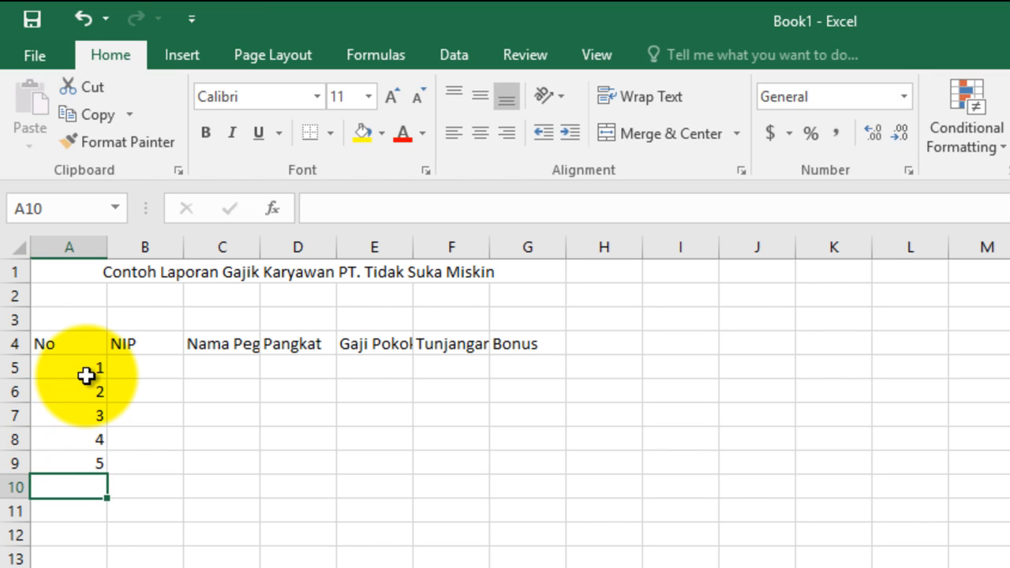
pyautogui.doubleClick(108, 247)
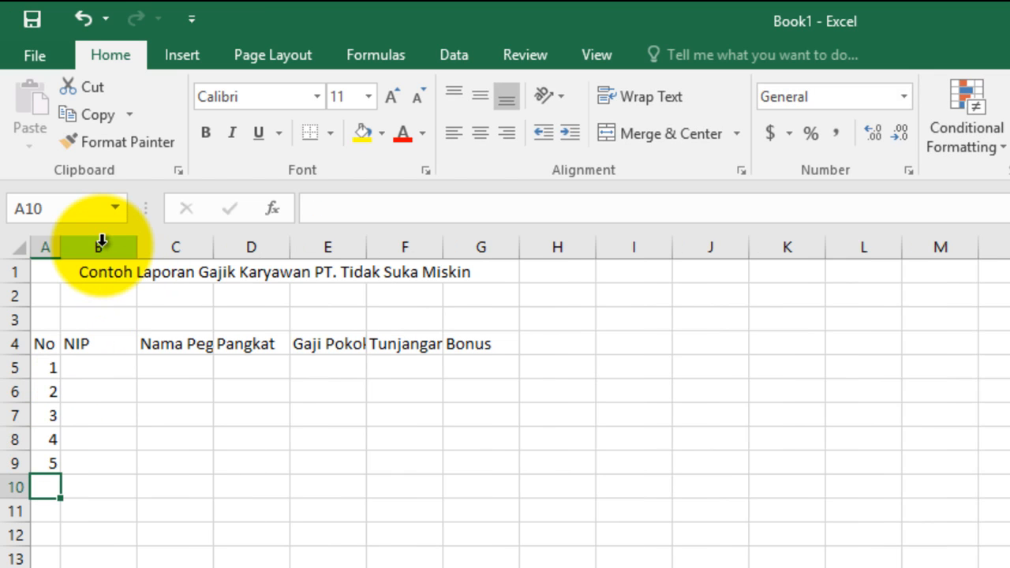
# Step: Enter the first two employees' ID numbers under NIP in cells B5 and B6
pyautogui.click(105, 375)
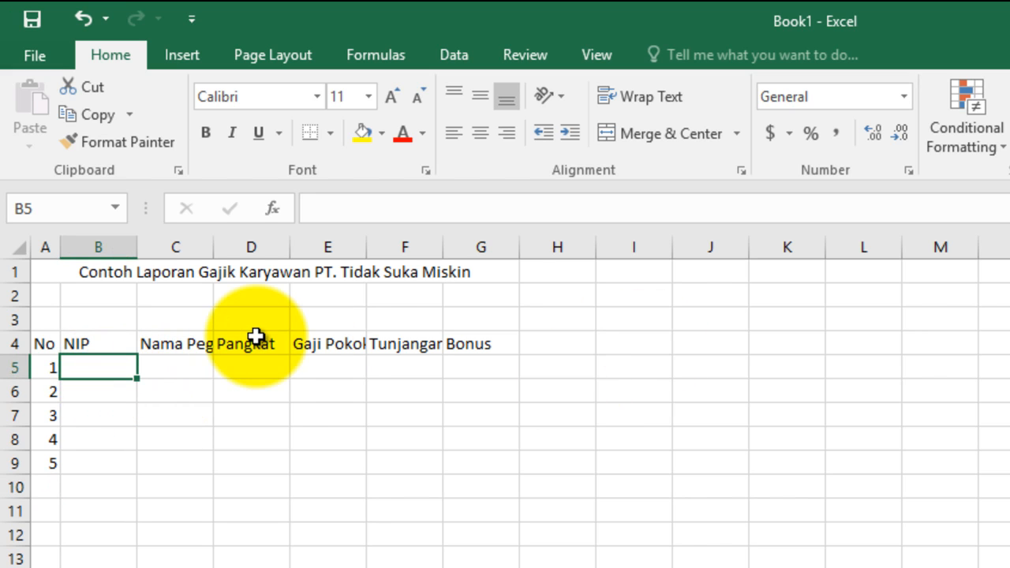
pyautogui.write('06894')
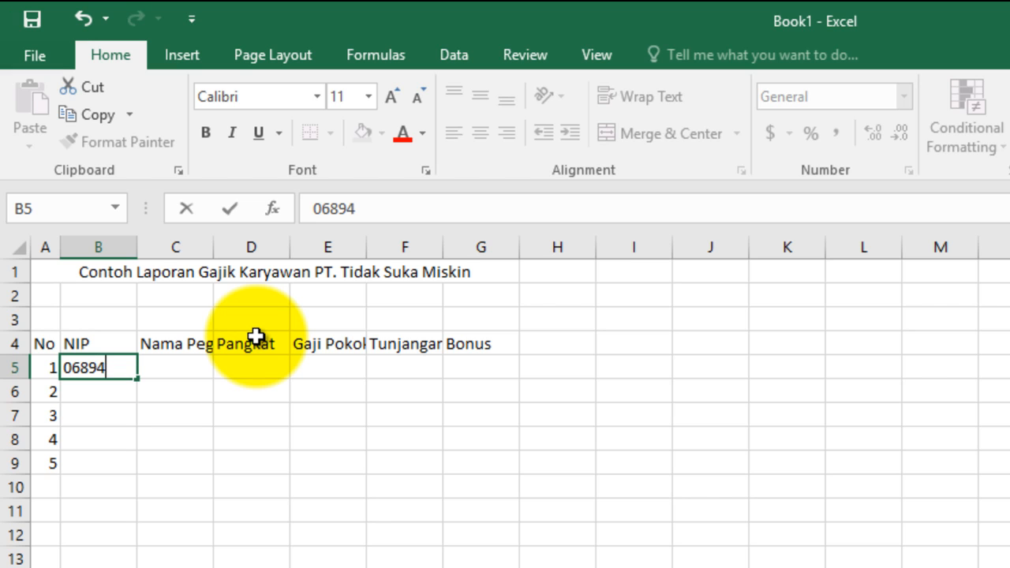
pyautogui.write('563')
pyautogui.press('Return')
pyautogui.write('06')
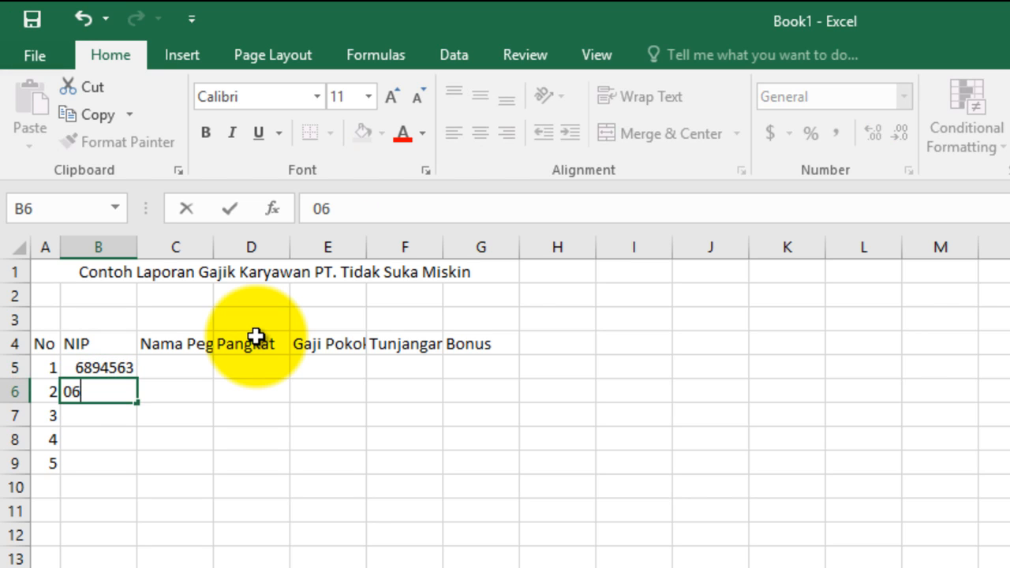
pyautogui.write('894562')
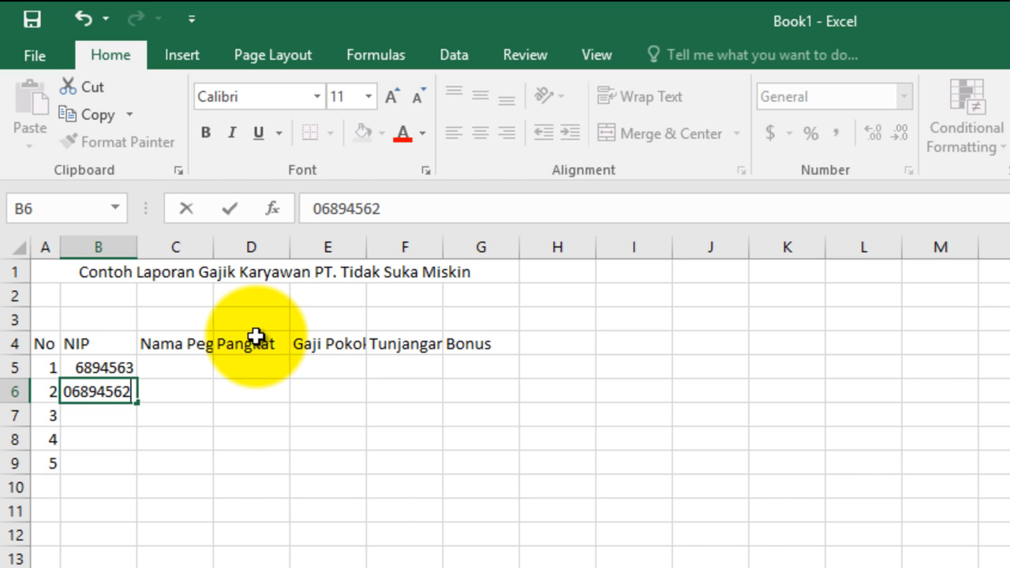
pyautogui.press('Return')
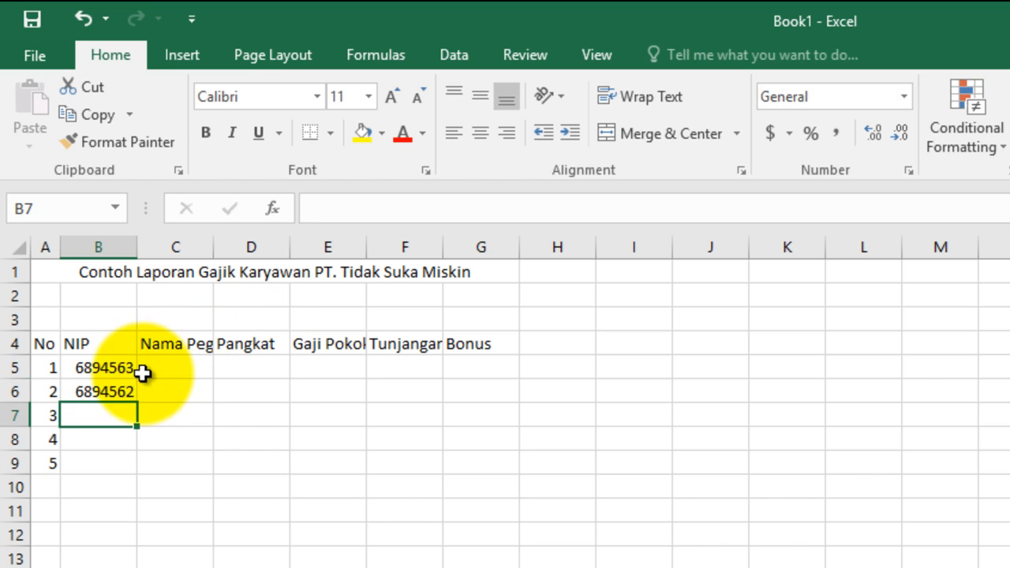
# Step: Enter the third employee's ID number in cell B7 and fill the series from B6:B7 down to B9
pyautogui.moveTo(110, 365); pyautogui.dragTo(111, 394)
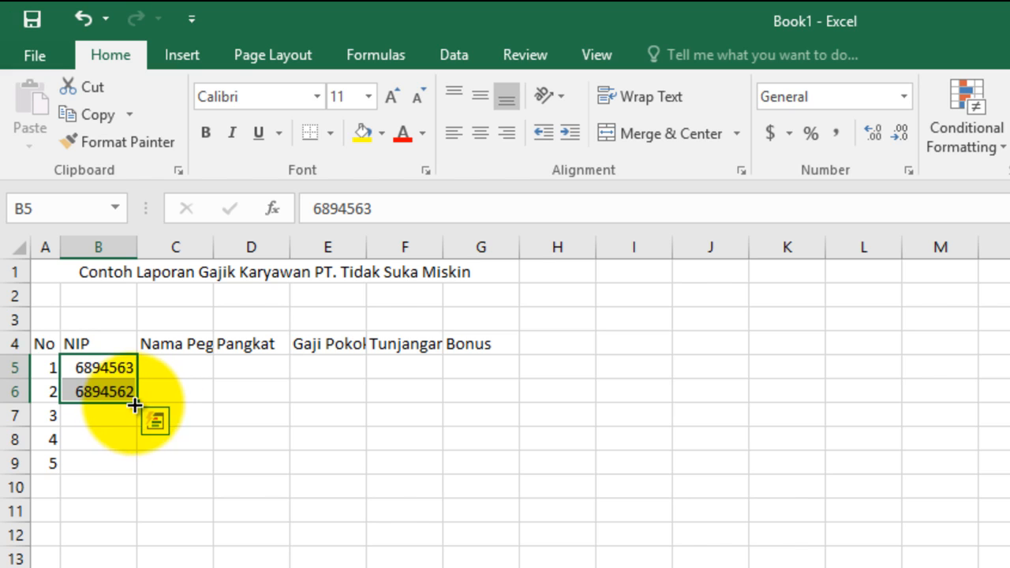
pyautogui.click(119, 417)
pyautogui.write('068945')
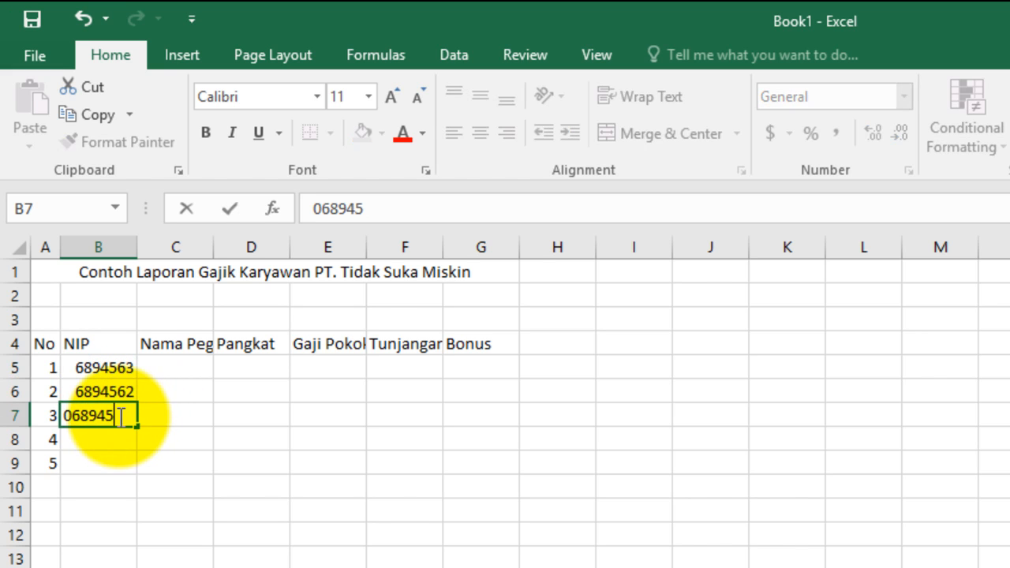
pyautogui.write('64')
pyautogui.press('Return')
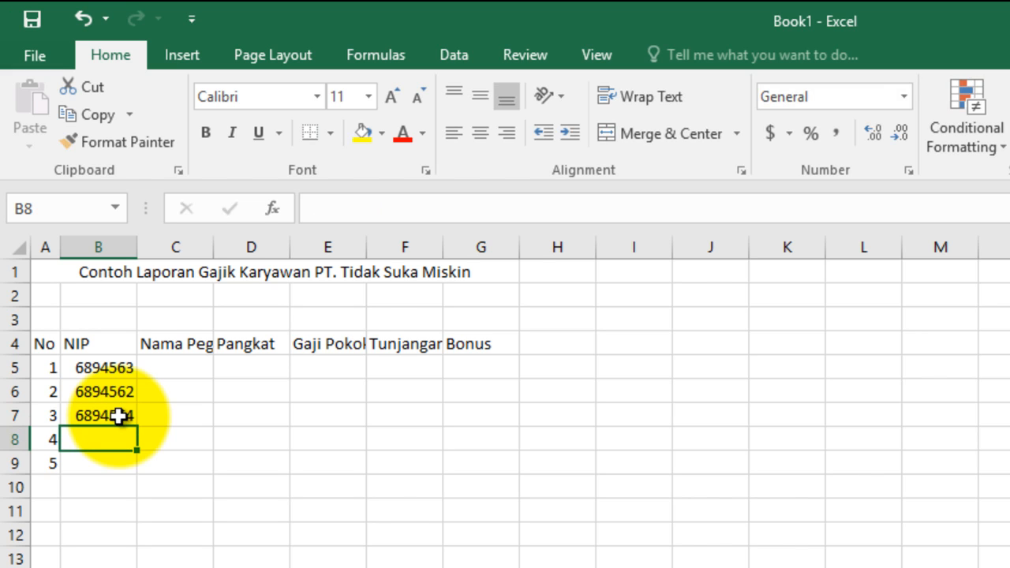
pyautogui.moveTo(101, 397); pyautogui.dragTo(134, 474)
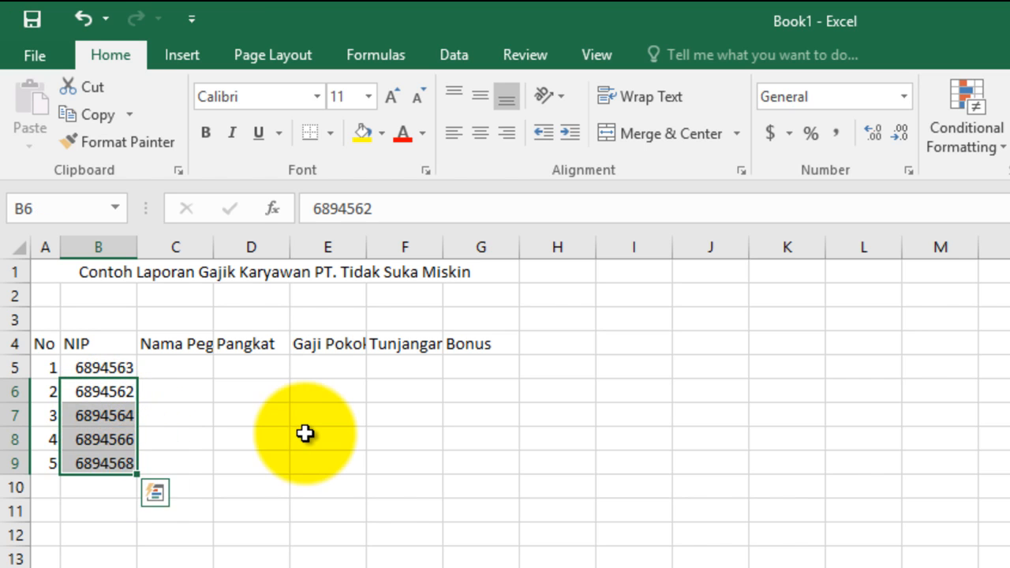
pyautogui.click(305, 435)
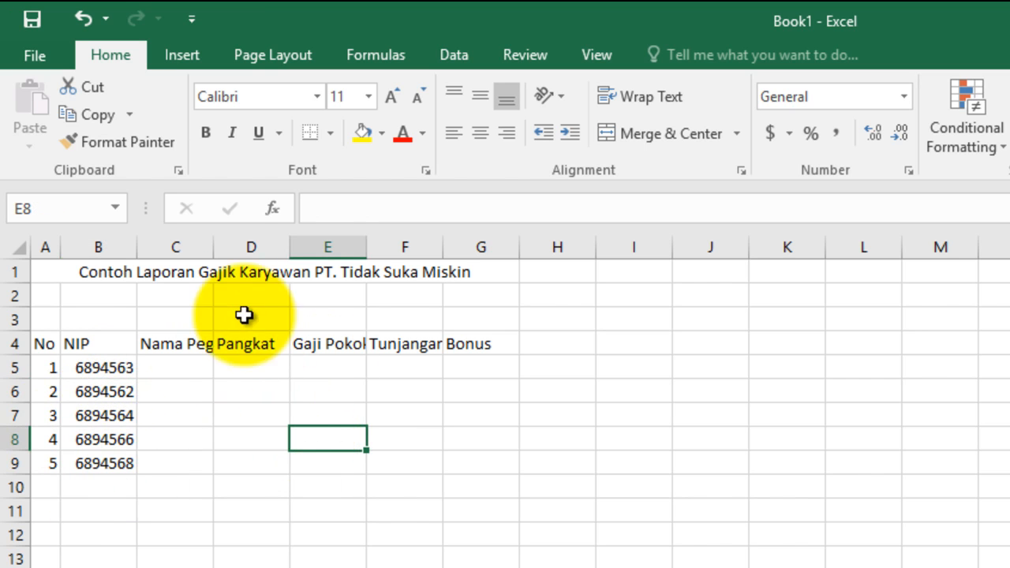
# Step: Autofit column C's width and enter the five employees' names under Nama Pegawai in cells C5 to C9
pyautogui.doubleClick(212, 251)
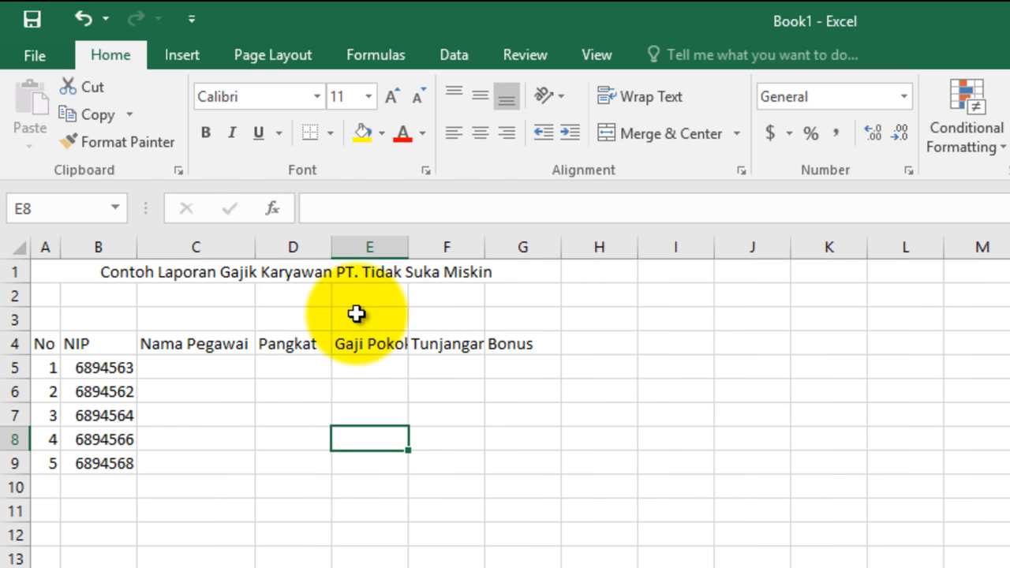
pyautogui.click(207, 372)
pyautogui.write('Budi')
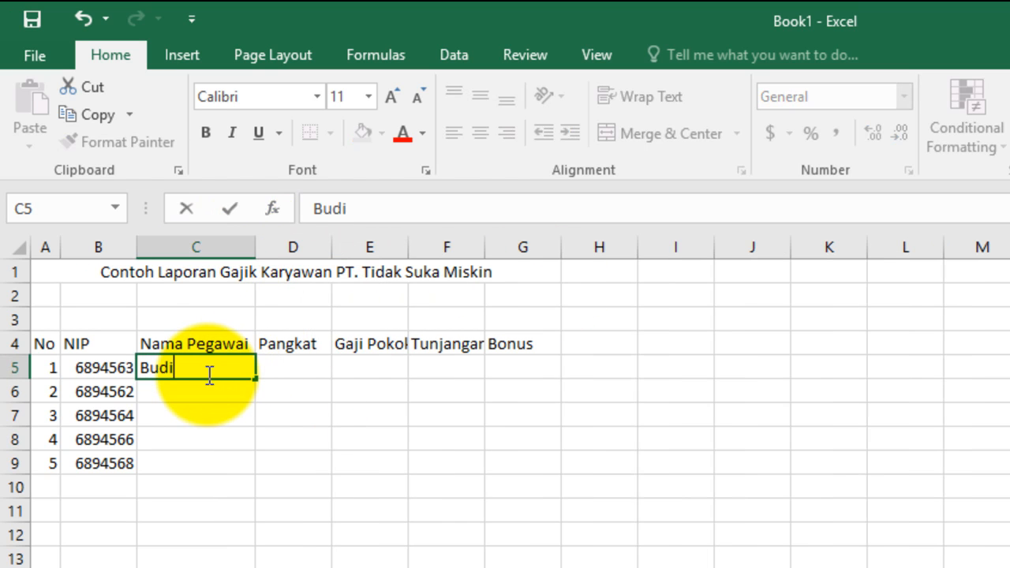
pyautogui.press('Return')
pyautogui.write('Amin')
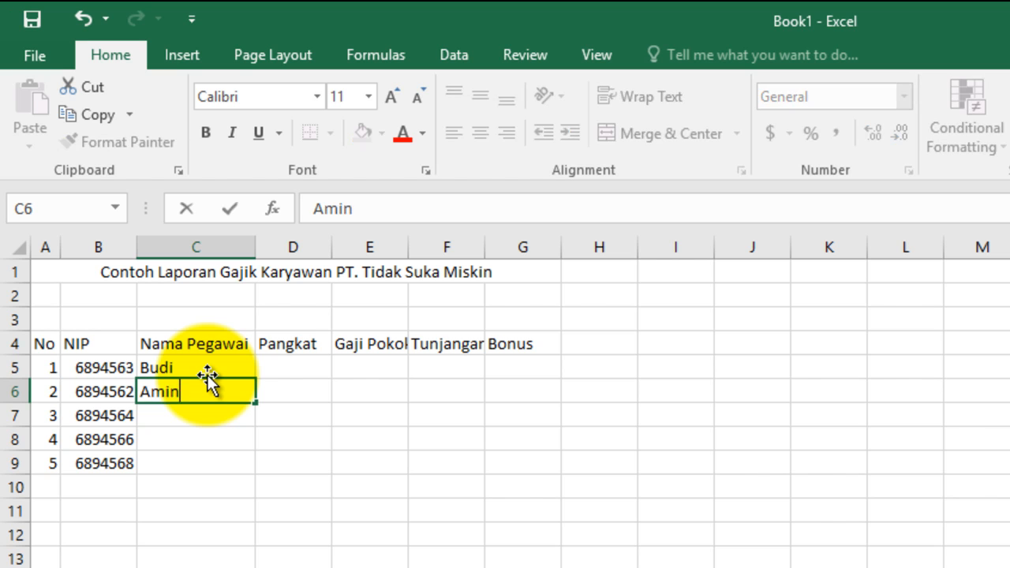
pyautogui.press('Return')
pyautogui.write('Cinta')
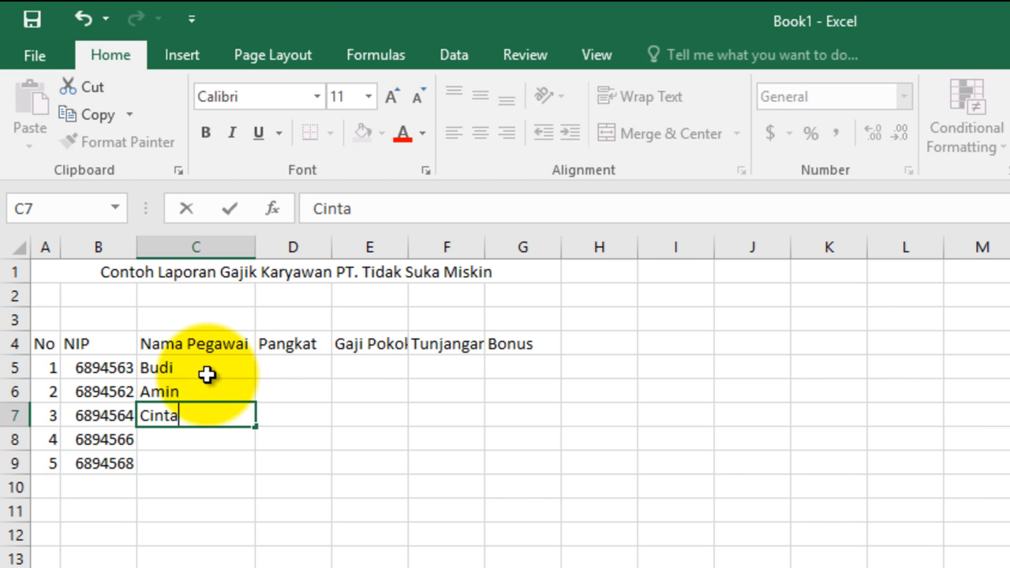
pyautogui.press('Return')
pyautogui.write('S')
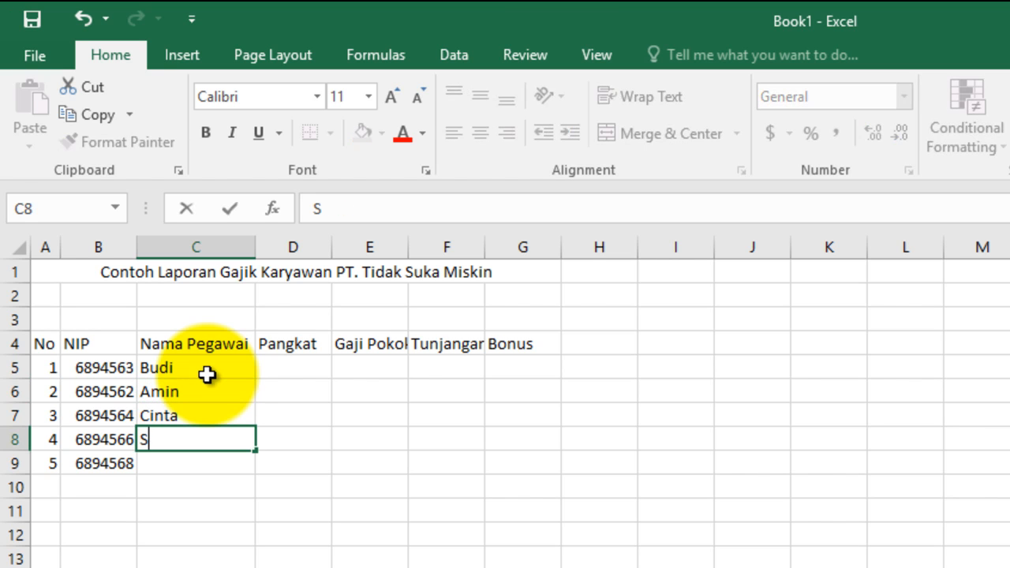
pyautogui.write('ri')
pyautogui.press('Return')
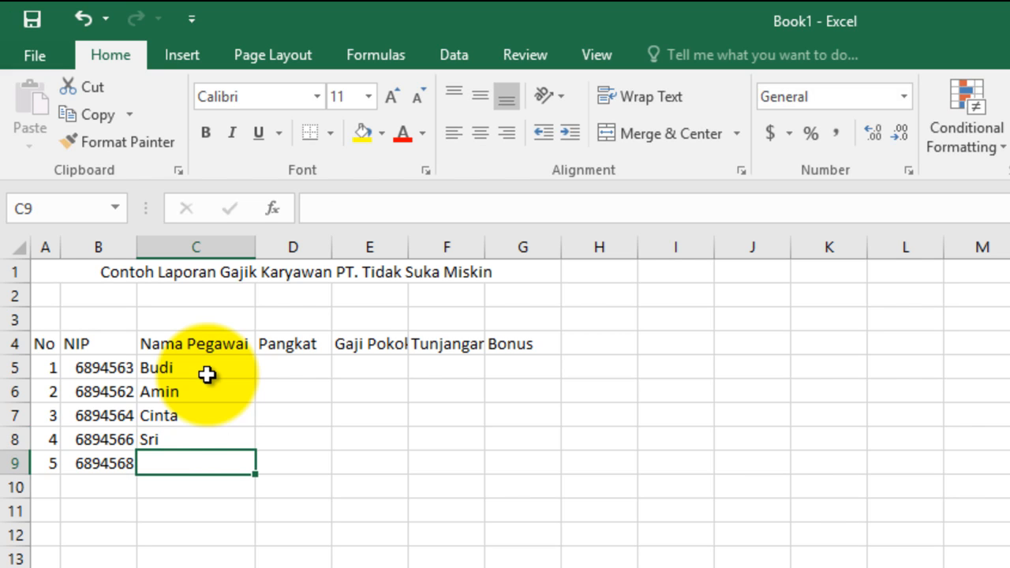
pyautogui.write('Leli')
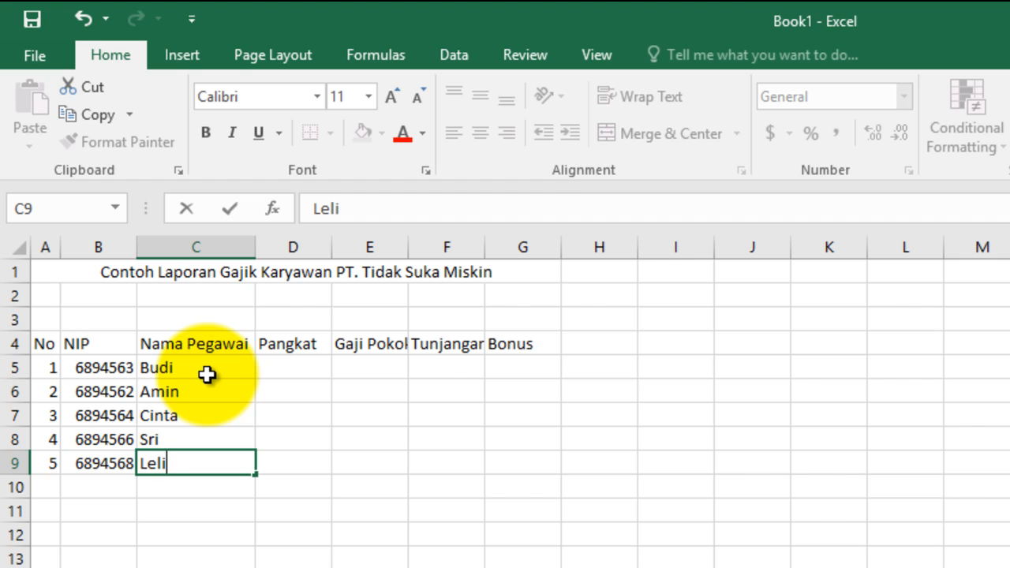
pyautogui.press('Tab')
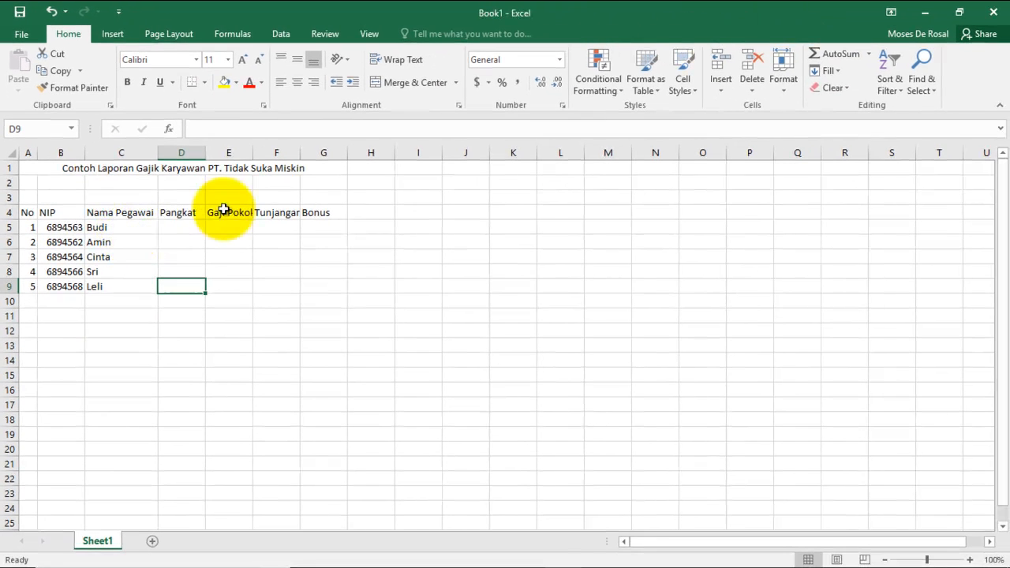
# Step: Start saving the new workbook
pyautogui.hotkey('ctrl', 's')
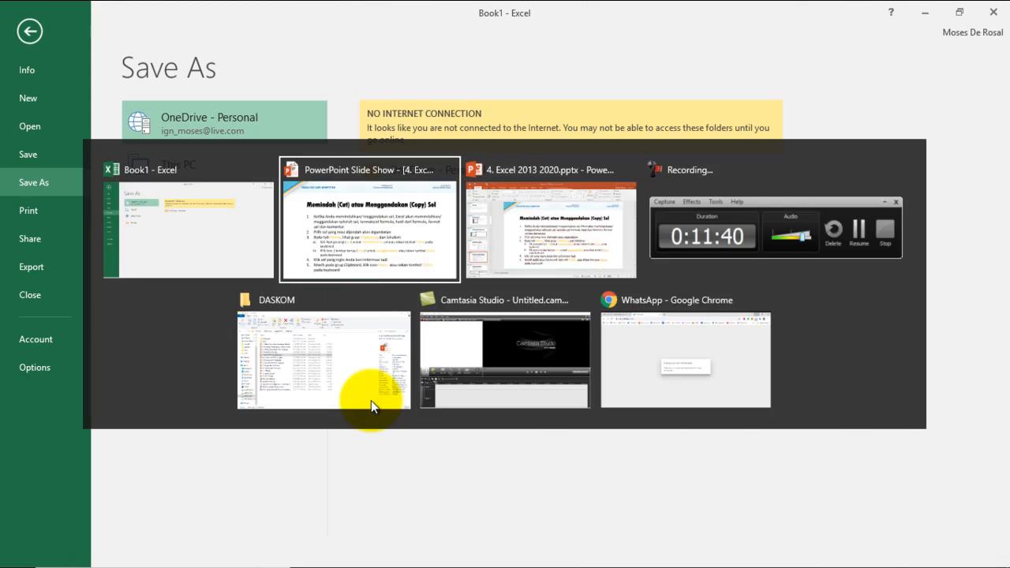
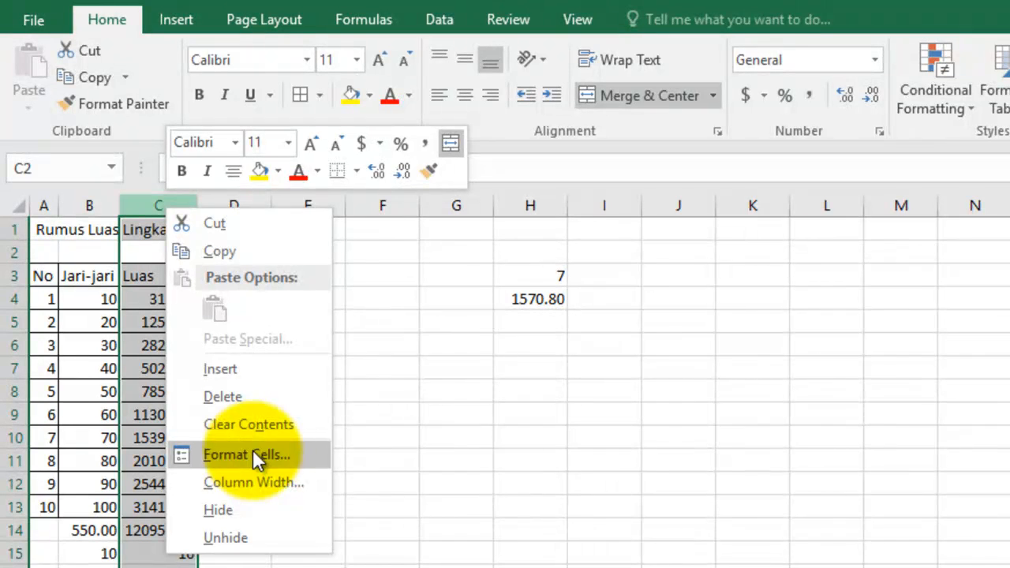
# Step: Set the width of column C in the Rumus Luas Lingkaran table to 10
pyautogui.click(258, 481)
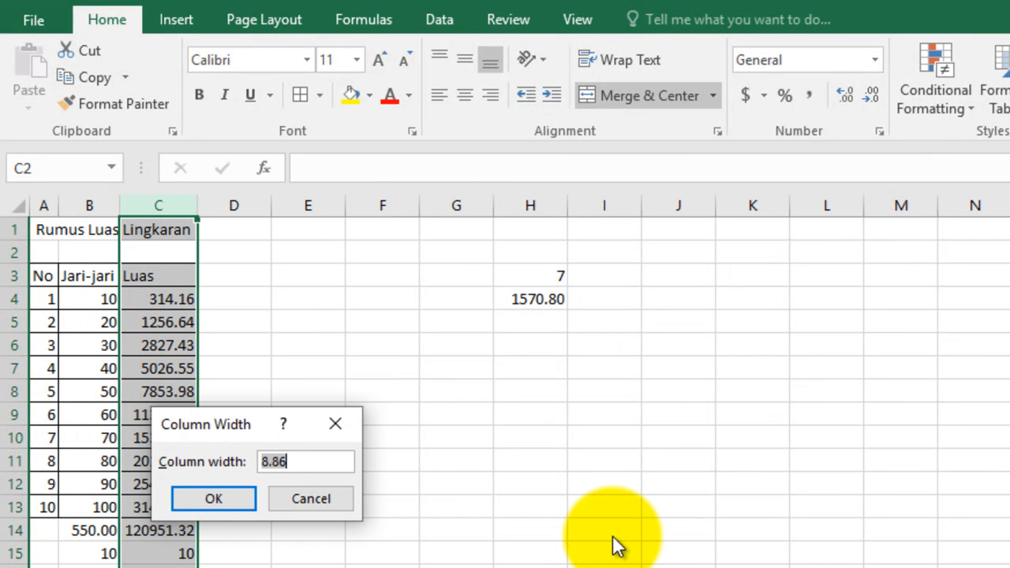
pyautogui.write('10')
pyautogui.press('Return')
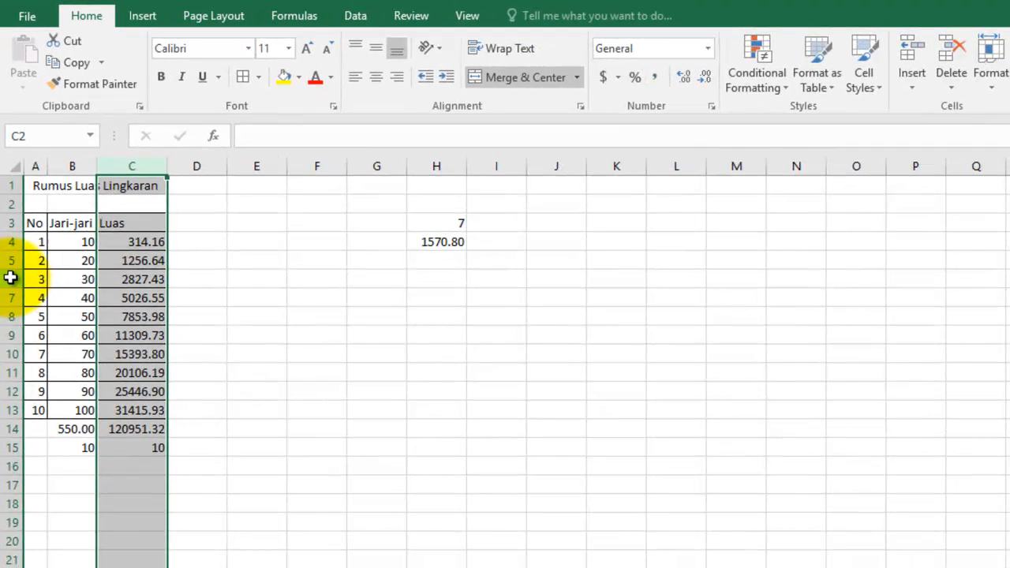
# Step: Set the height of row 6 to 20 and undo that change
pyautogui.click(8, 278)
pyautogui.rightClick(8, 278)
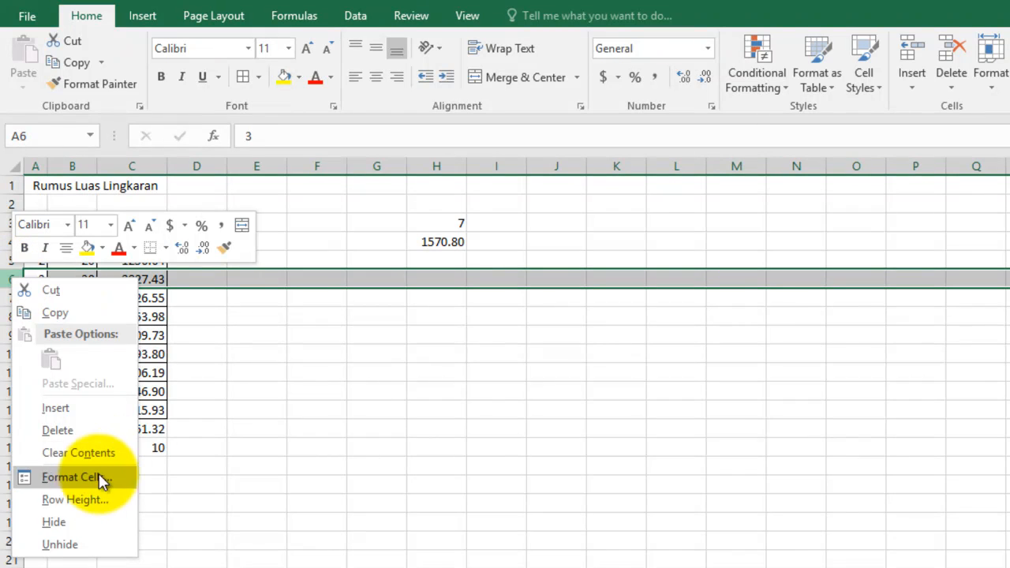
pyautogui.click(87, 499)
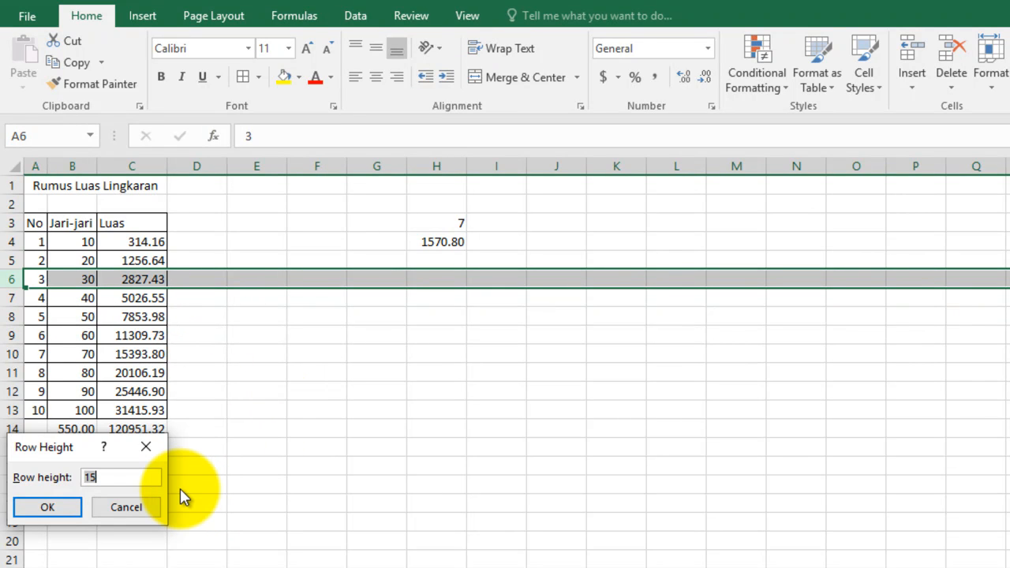
pyautogui.write('20')
pyautogui.press('Return')
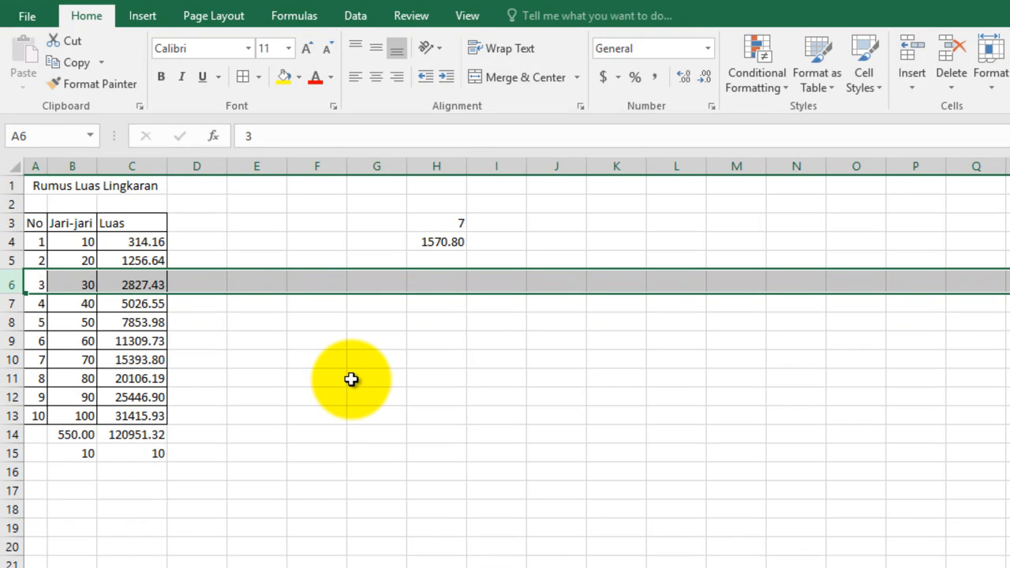
pyautogui.click(351, 379)
pyautogui.hotkey('ctrl', 'z')
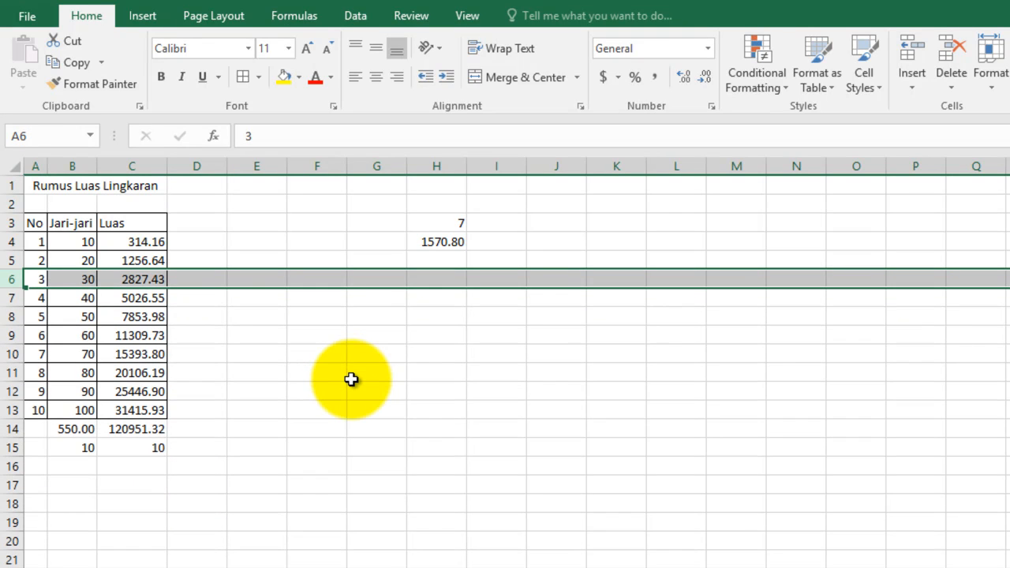
# Step: Set the height of rows 3 through 13 to 20
pyautogui.moveTo(13, 410); pyautogui.dragTo(4, 224)
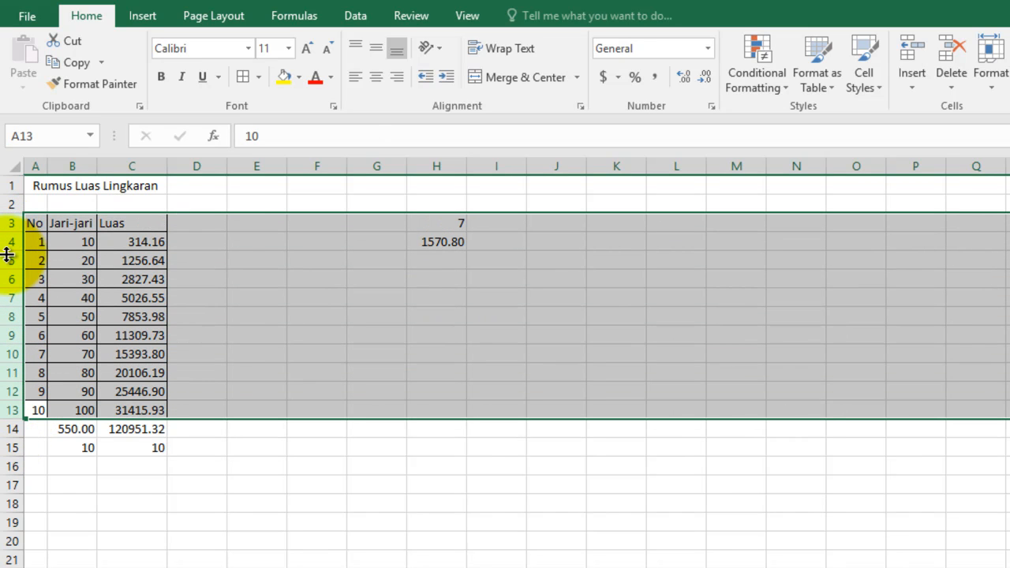
pyautogui.rightClick(8, 260)
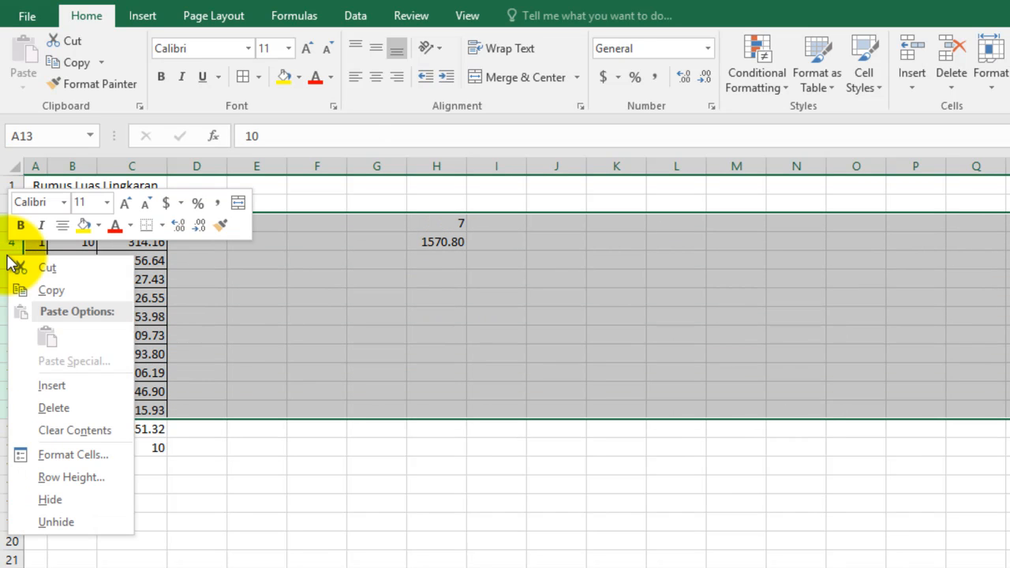
pyautogui.click(64, 477)
pyautogui.write('20')
pyautogui.press('Return')
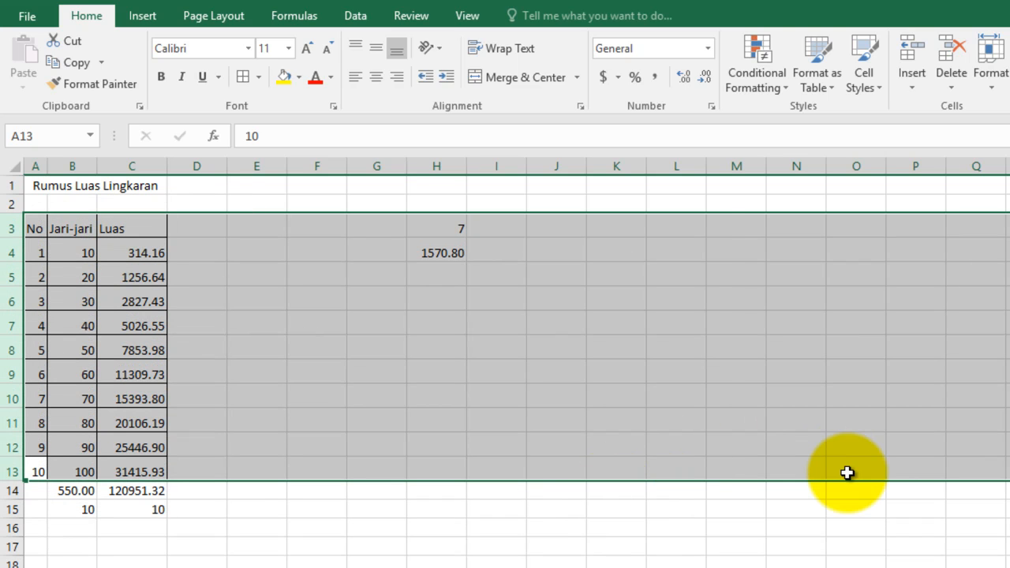
pyautogui.click(505, 488)
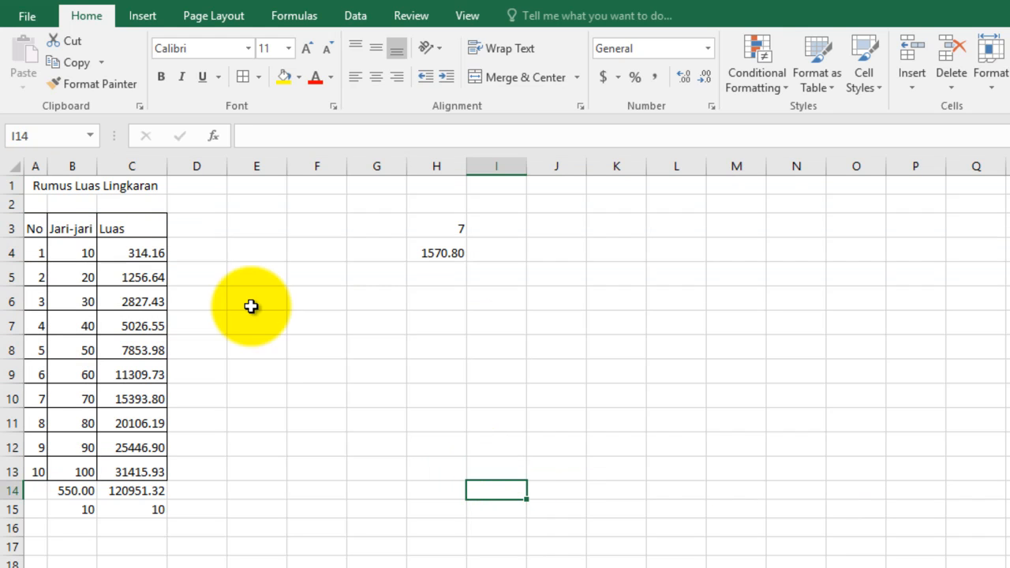
# Step: Align the table data in A4:C13 to the vertical middle and horizontally to the right of the cells
pyautogui.moveTo(43, 250); pyautogui.dragTo(134, 468)
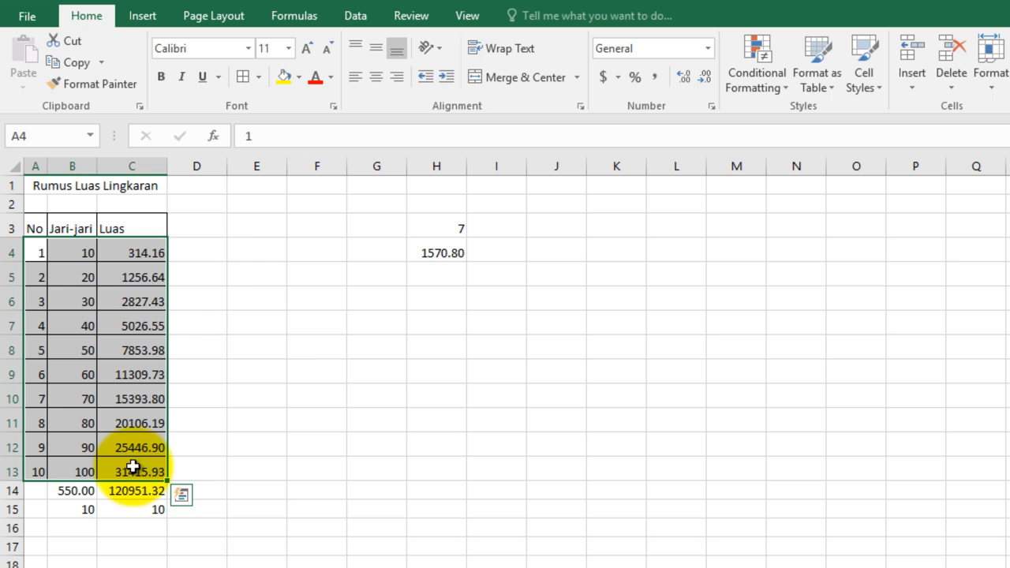
pyautogui.click(401, 84)
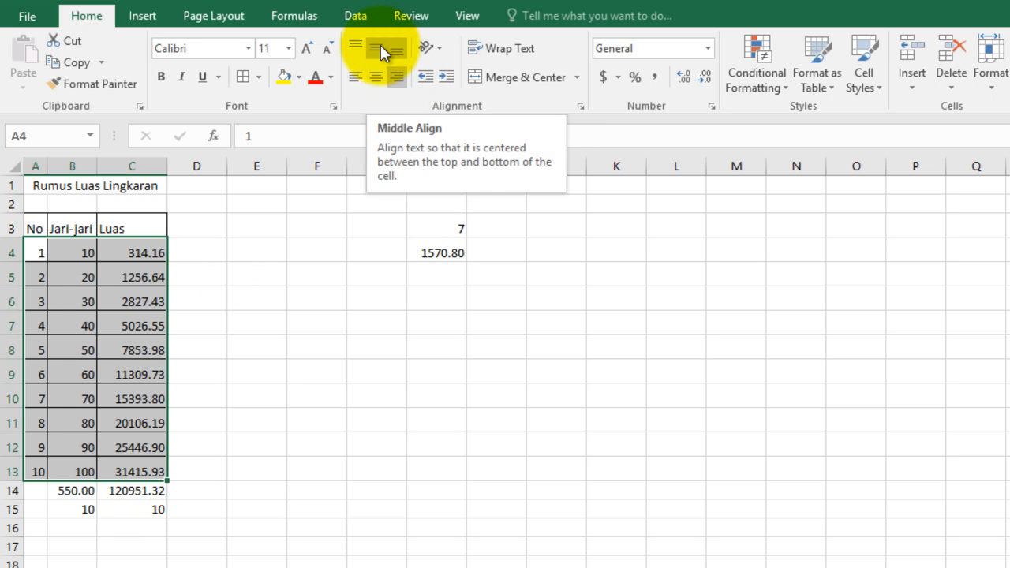
pyautogui.click(380, 45)
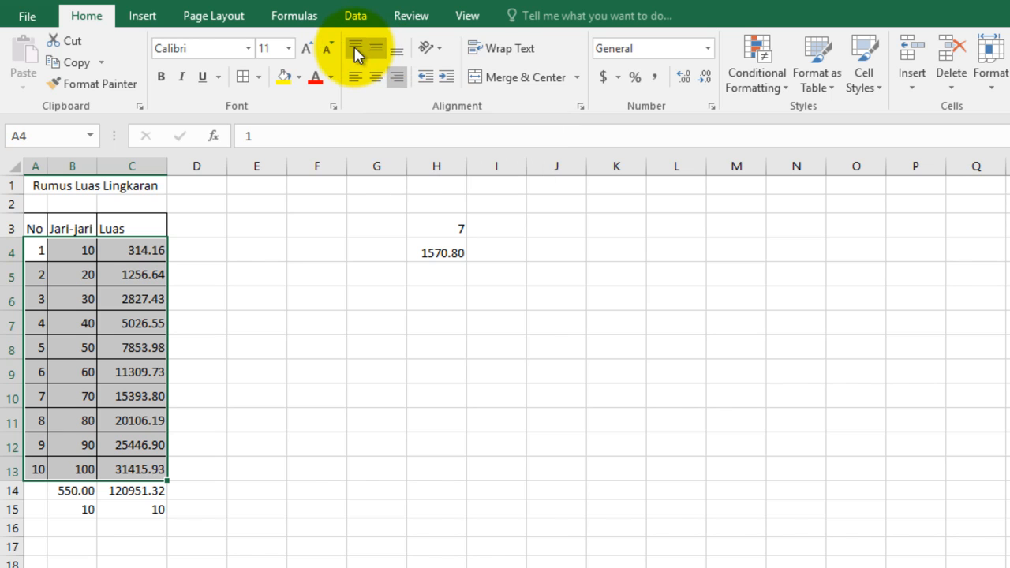
pyautogui.click(356, 47)
pyautogui.click(377, 53)
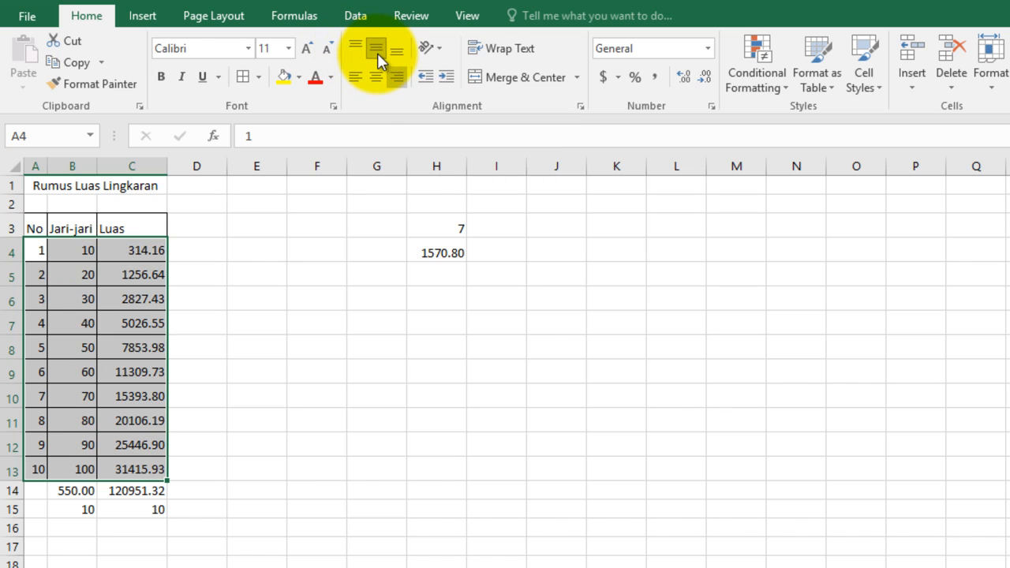
pyautogui.click(371, 80)
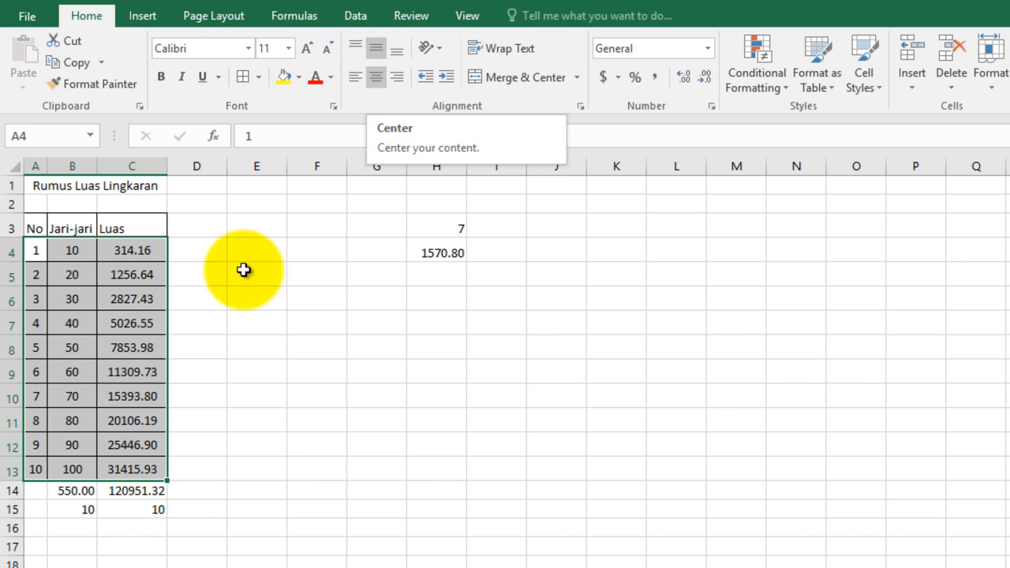
pyautogui.click(399, 78)
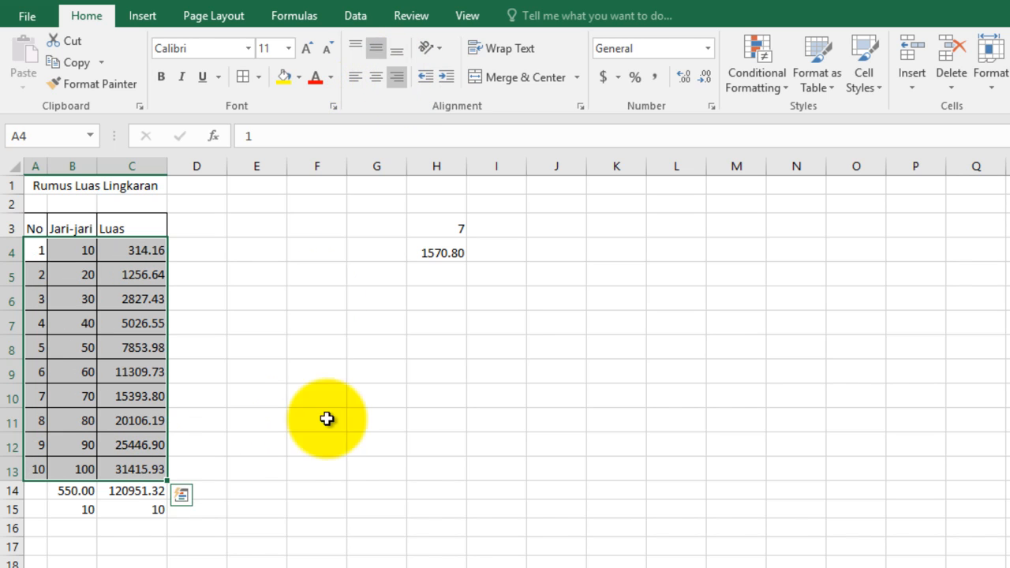
pyautogui.click(730, 506)
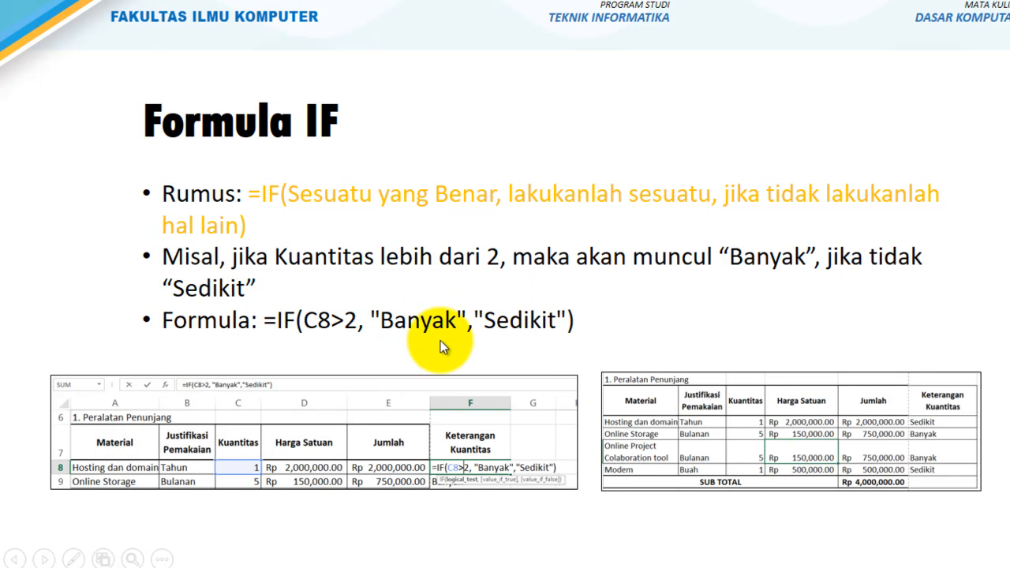
# Step: Switch from the slides to Excel and enter =IF(B4>10,"Banyak", "Sedikit") in cell E4 of Sheet2
pyautogui.hotkey('alt', 'Tab')
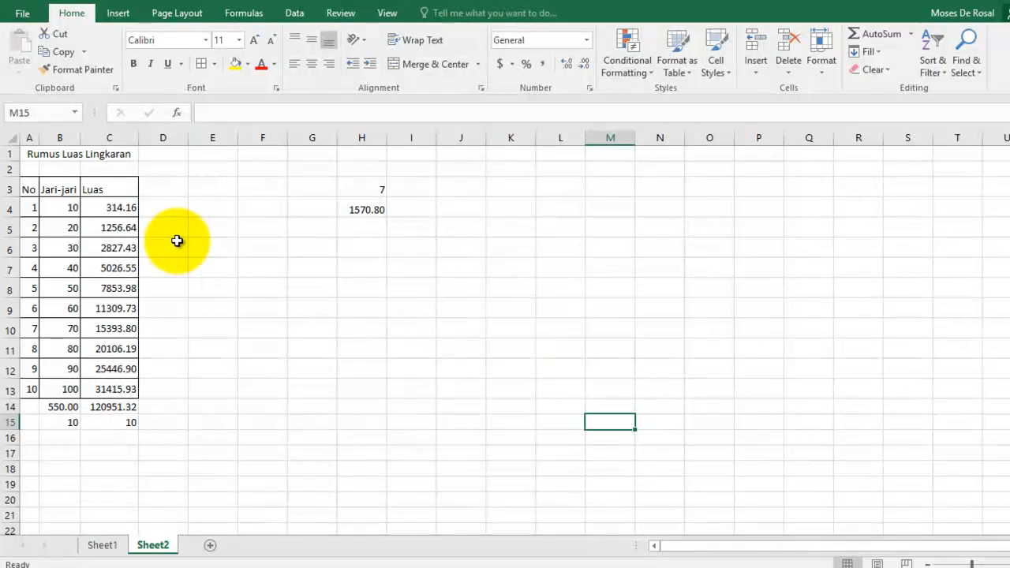
pyautogui.click(211, 210)
pyautogui.write('=if')
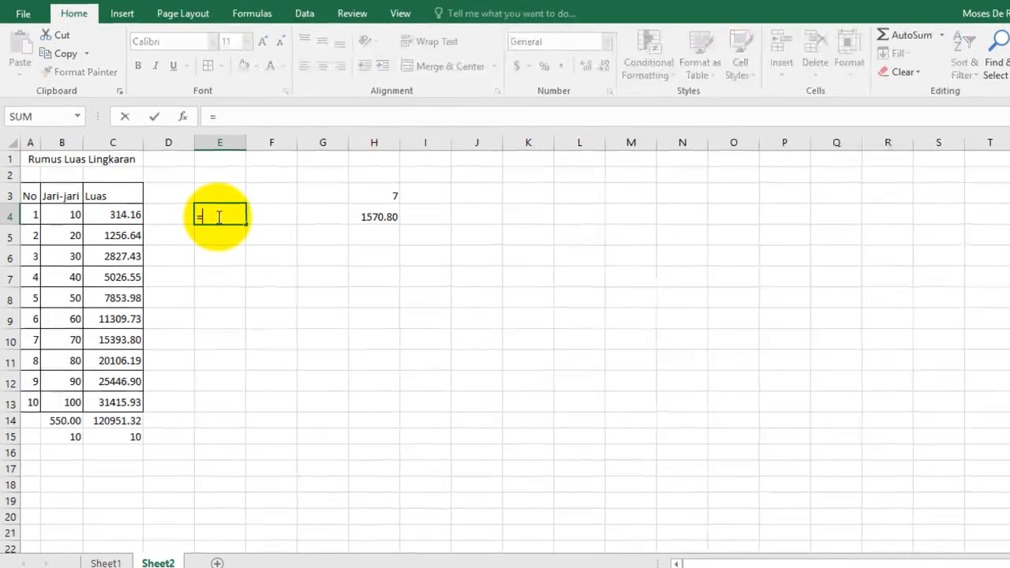
pyautogui.write('(')
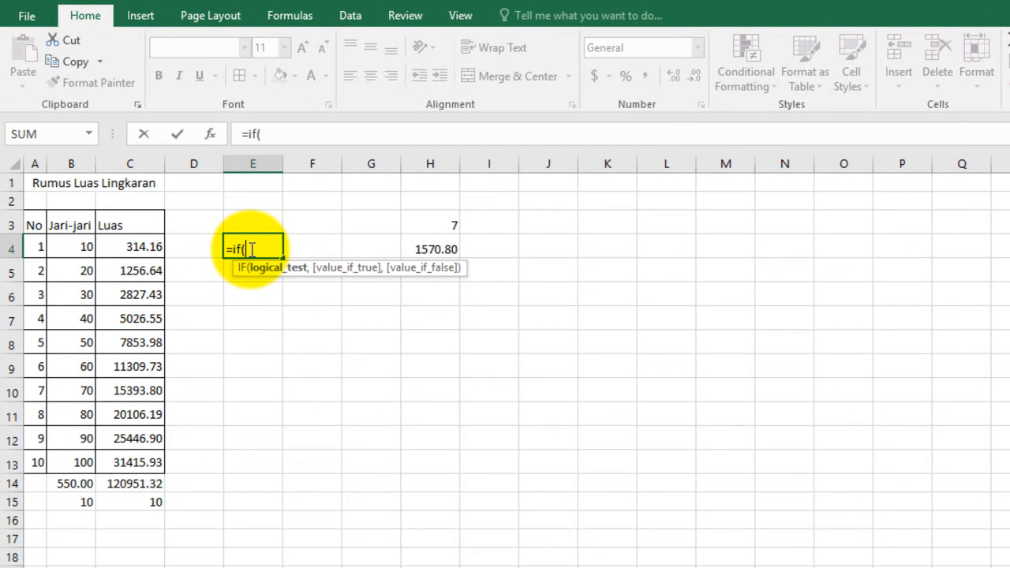
pyautogui.click(81, 245)
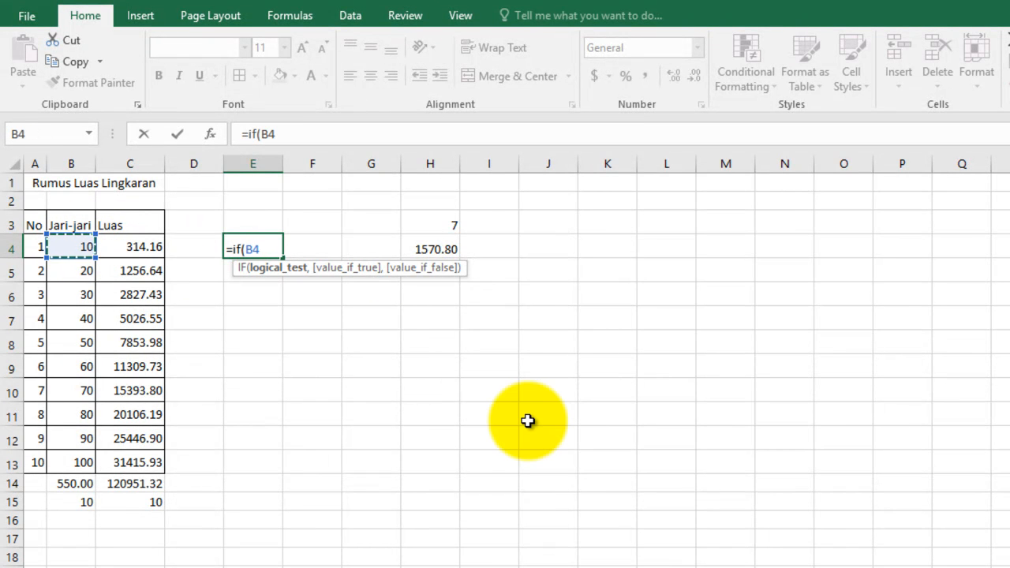
pyautogui.write('>10')
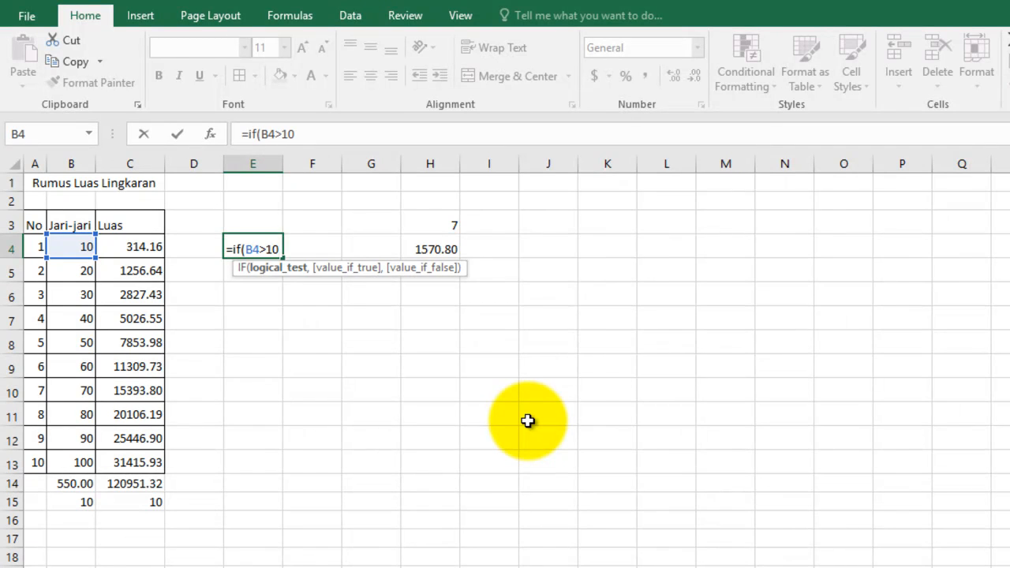
pyautogui.write(',"Banyak"')
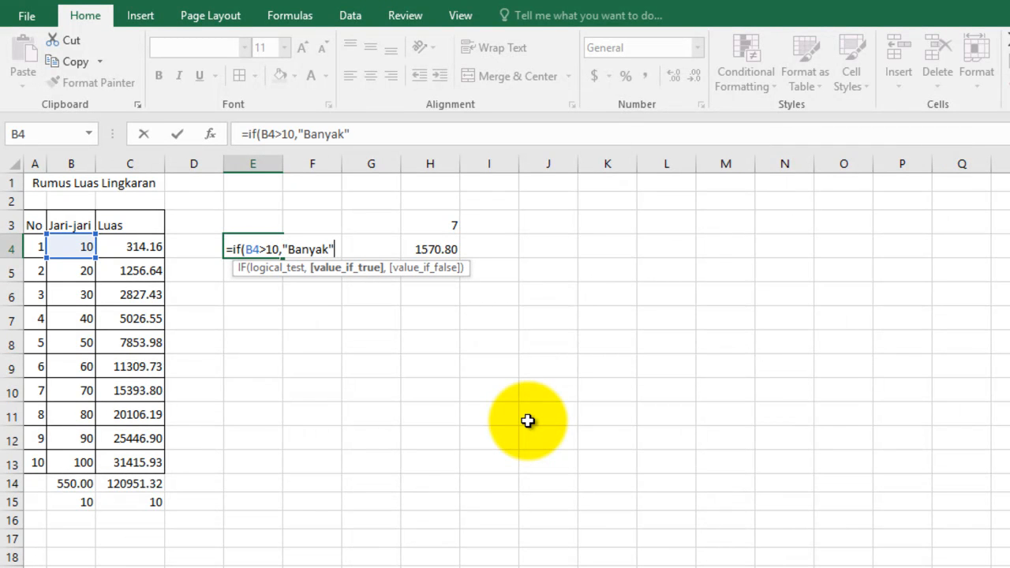
pyautogui.write(', "se')
pyautogui.press('BackSpace')
pyautogui.write('edikit')
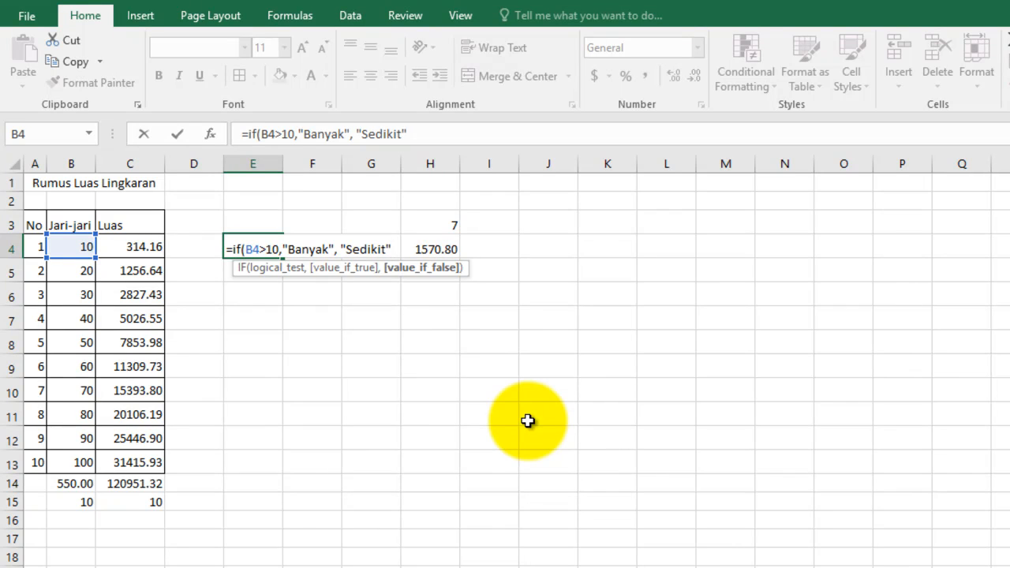
pyautogui.write('")')
pyautogui.press('Return')
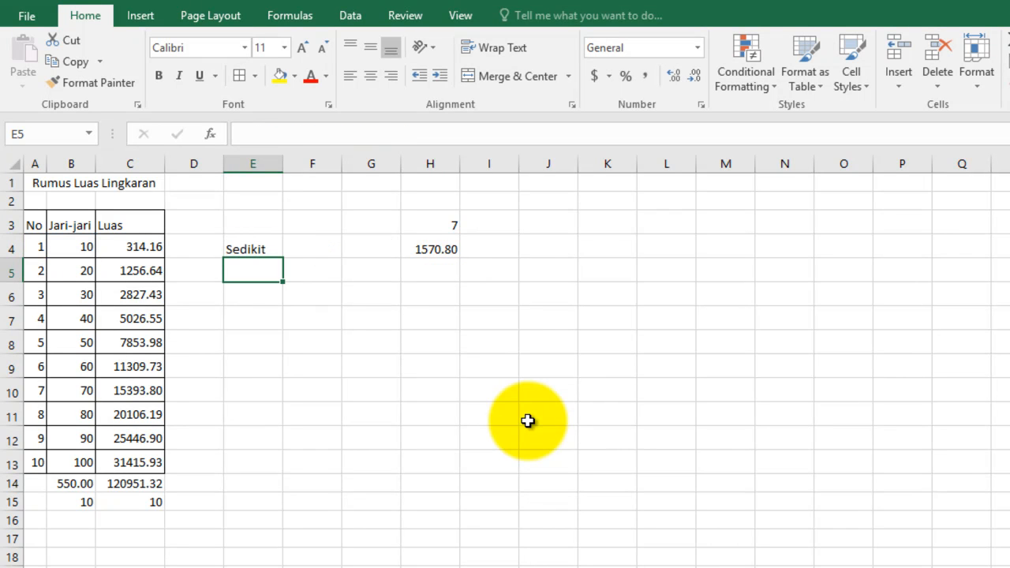
# Step: Fill the IF formula from cell E4 down to E8, and extend the fill to E12
pyautogui.click(255, 249)
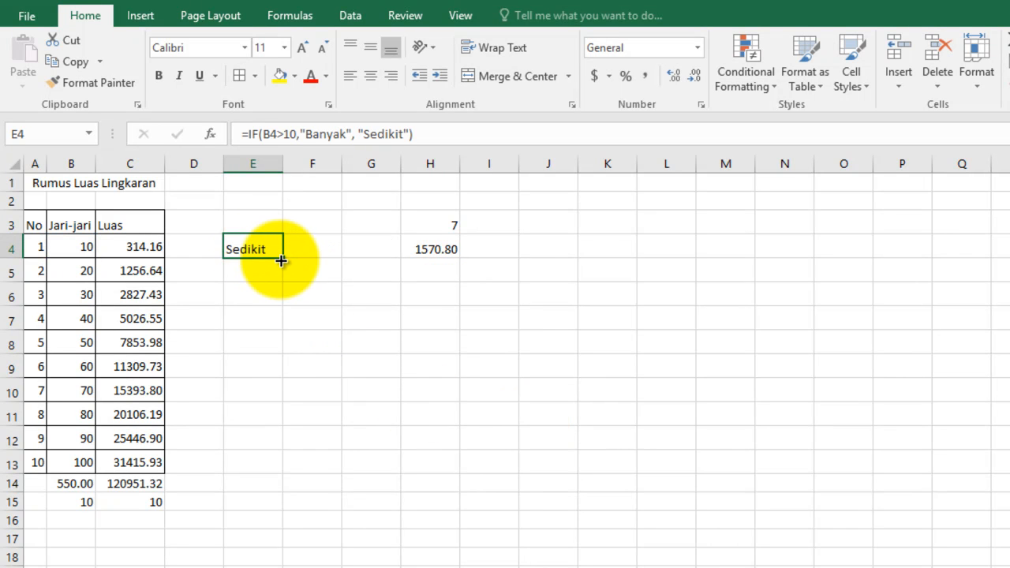
pyautogui.moveTo(282, 260); pyautogui.dragTo(283, 354)
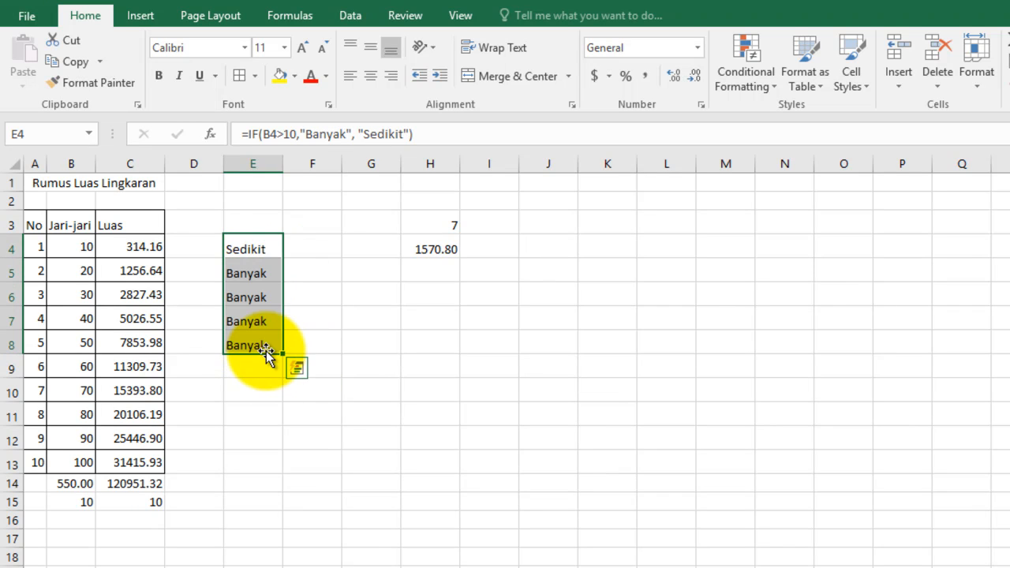
pyautogui.click(267, 247)
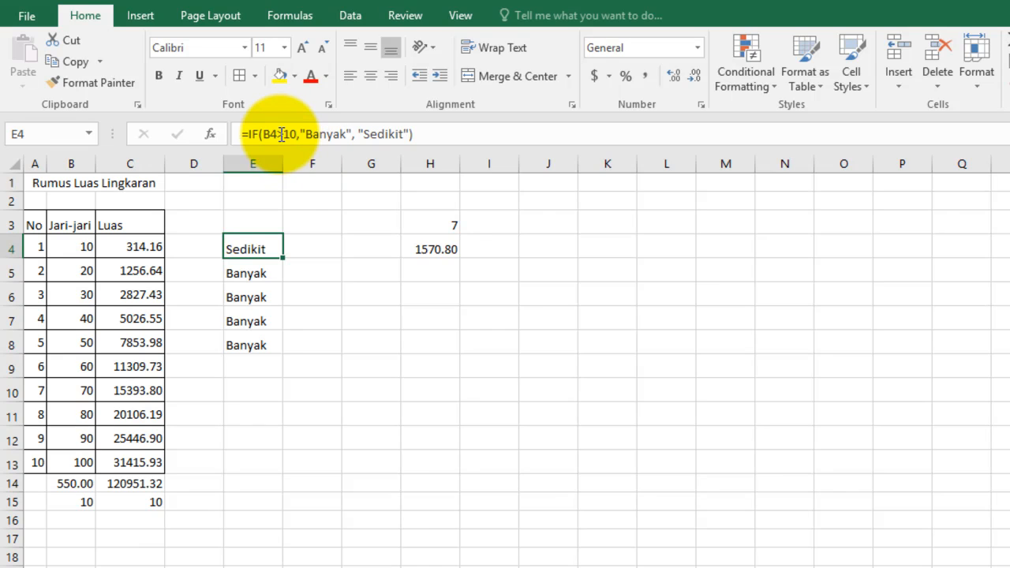
pyautogui.click(280, 134)
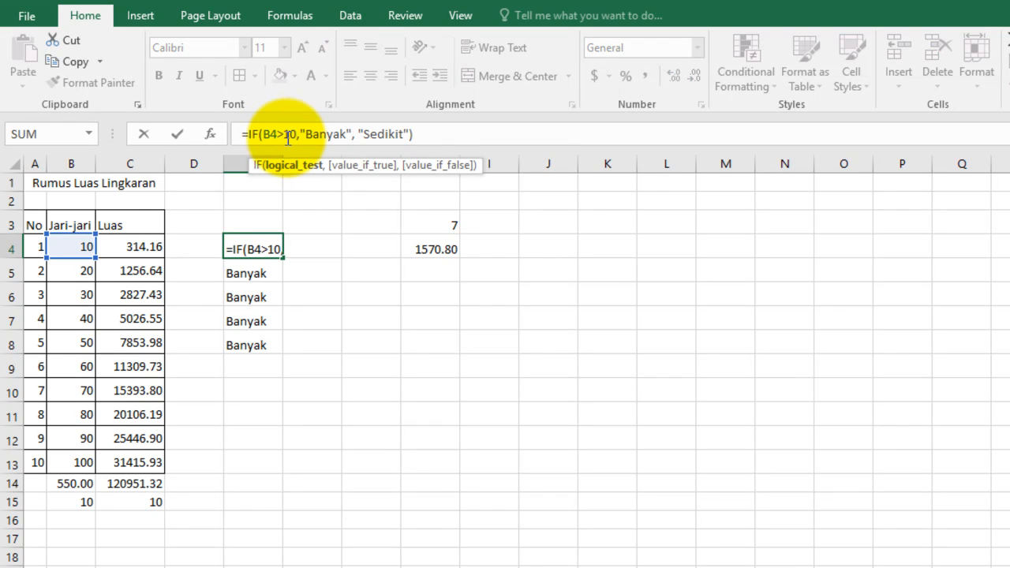
pyautogui.click(286, 135)
pyautogui.press('Return')
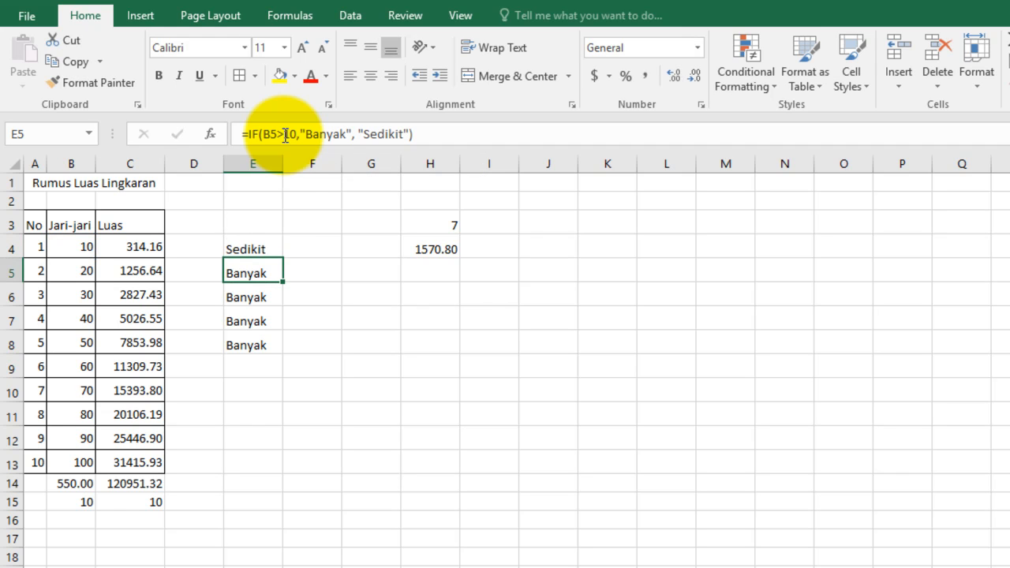
pyautogui.click(247, 248)
pyautogui.moveTo(284, 258); pyautogui.dragTo(268, 455)
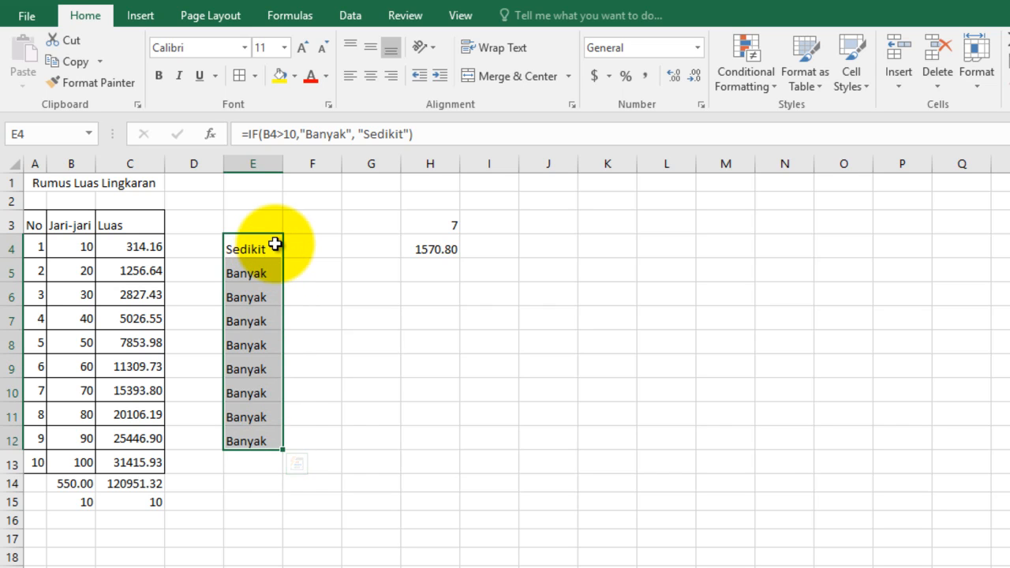
pyautogui.click(275, 137)
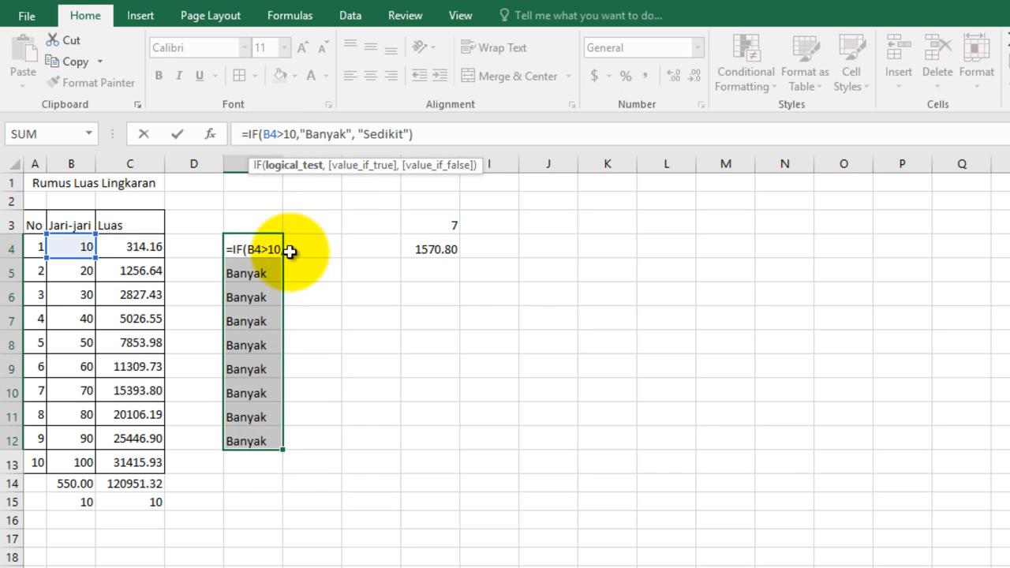
pyautogui.click(255, 246)
pyautogui.press('Return')
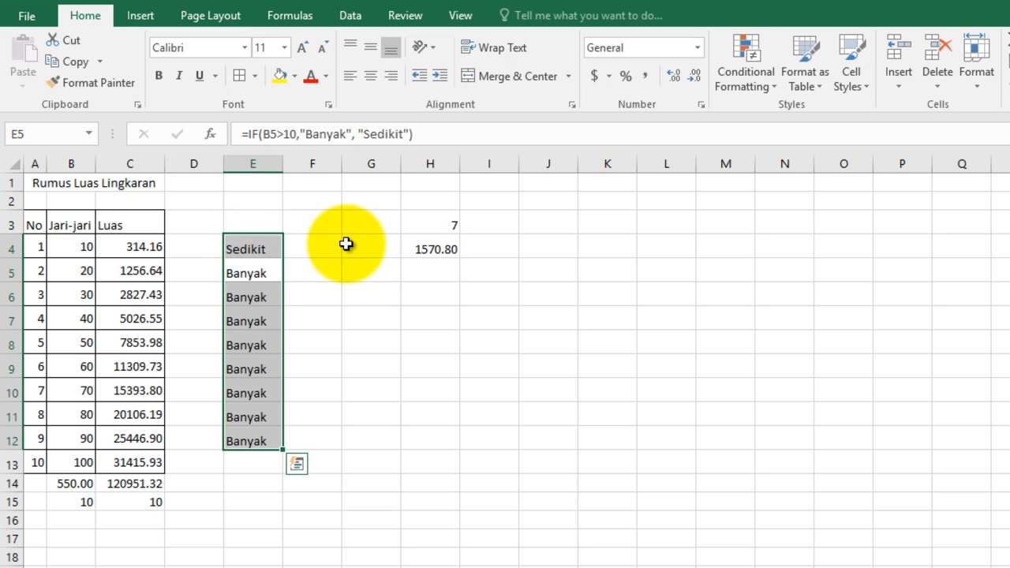
pyautogui.press('Return')
pyautogui.click(489, 228)
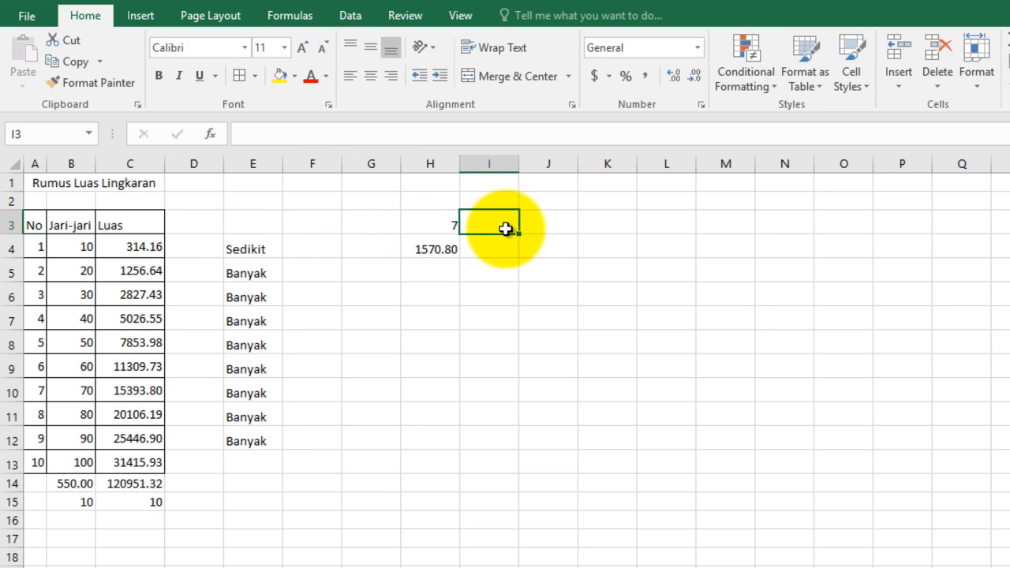
pyautogui.click(231, 271)
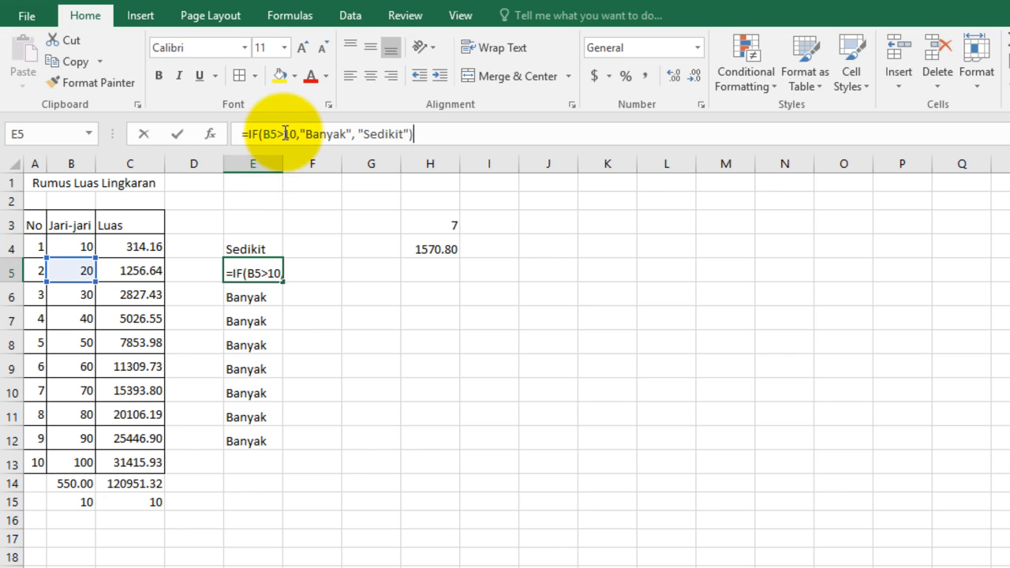
pyautogui.click(285, 134)
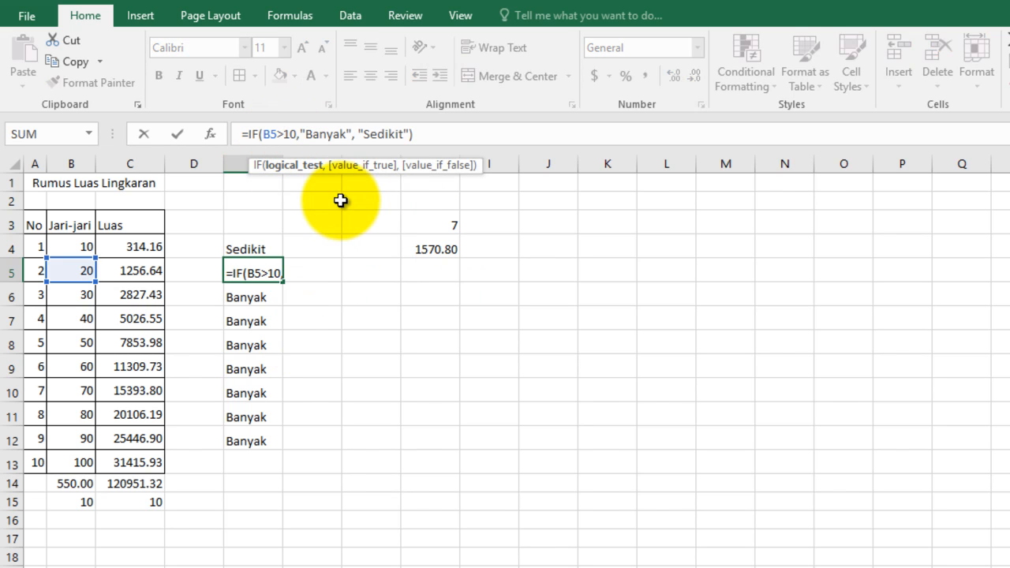
pyautogui.click(407, 482)
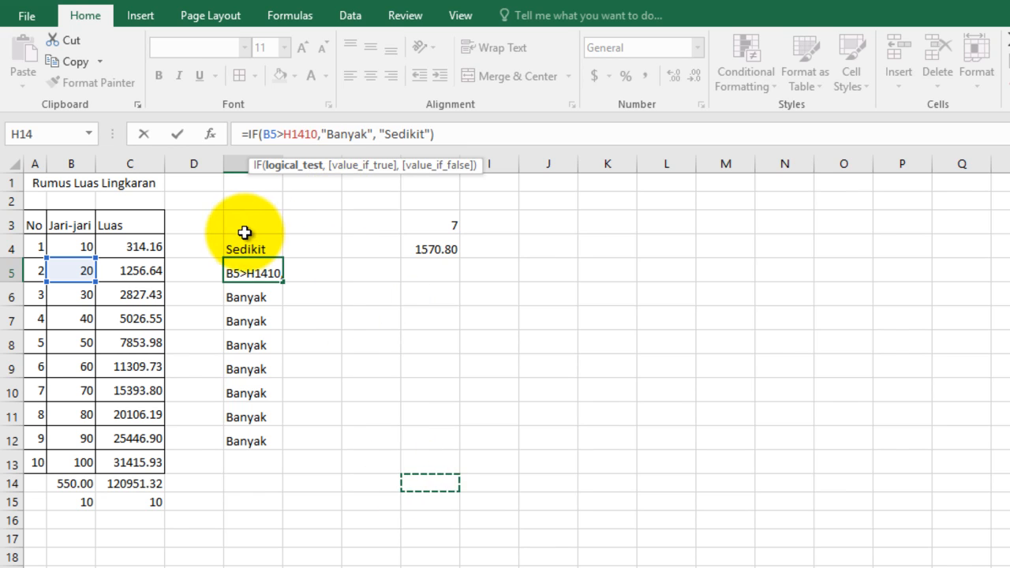
pyautogui.press('BackSpace')
pyautogui.press('BackSpace')
pyautogui.press('BackSpace')
pyautogui.press('Return')
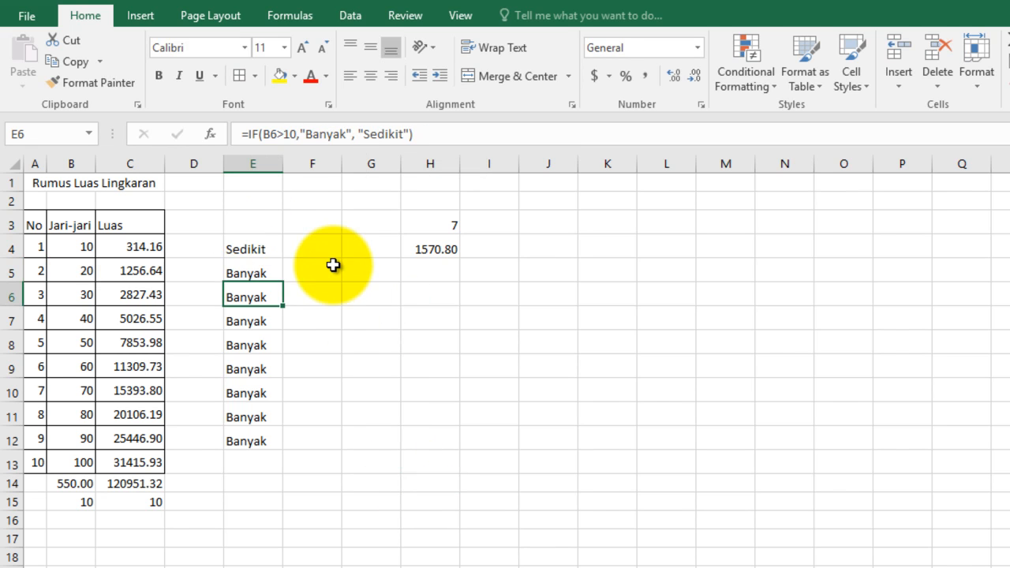
# Step: Change the condition of the IF formula in cell E4 to B4>50
pyautogui.click(244, 253)
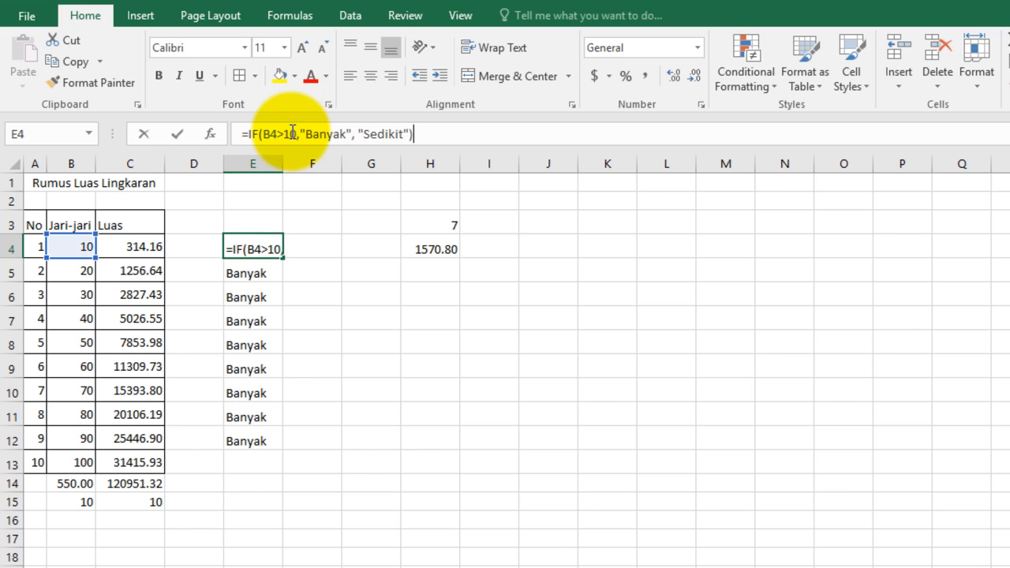
pyautogui.click(292, 132)
pyautogui.press('BackSpace')
pyautogui.press('Return')
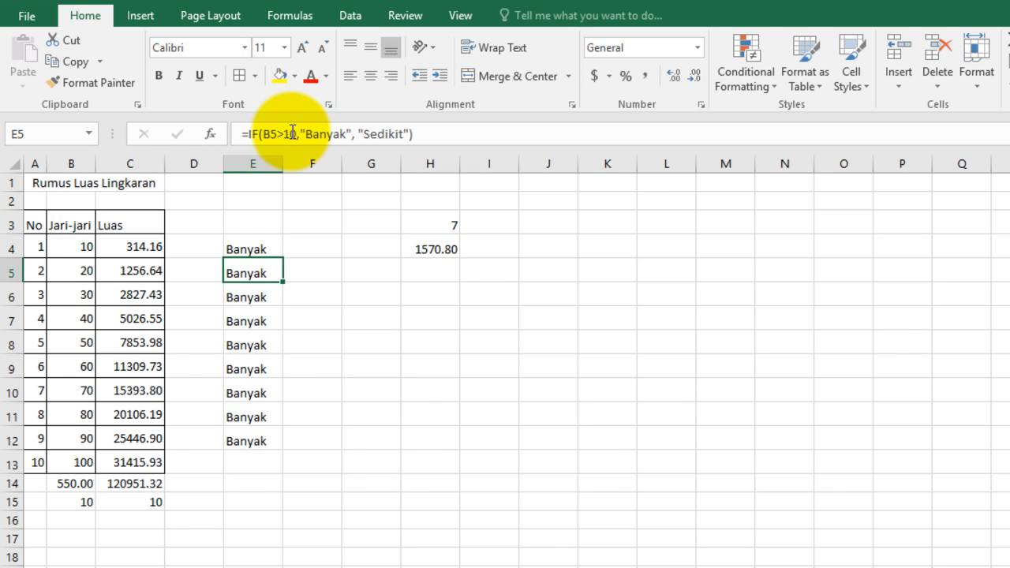
pyautogui.click(256, 250)
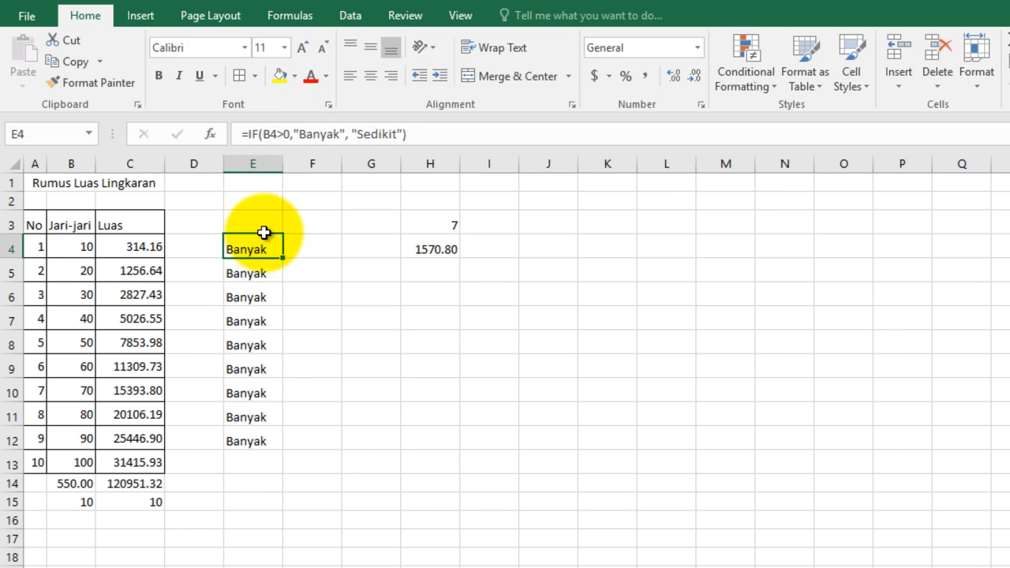
pyautogui.click(286, 136)
pyautogui.write('1')
pyautogui.press('Return')
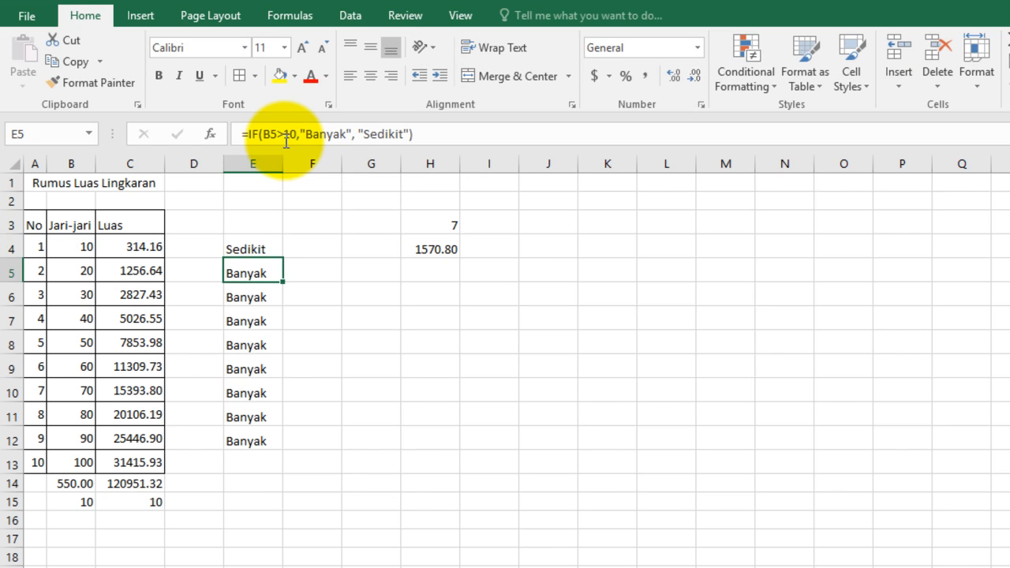
# Step: Fill the IF formula from cell E4 down to E13 and deselect the filled range
pyautogui.click(258, 241)
pyautogui.moveTo(282, 257)
pyautogui.mouseDown()
pyautogui.moveTo(277, 498)
pyautogui.moveTo(275, 478)
pyautogui.mouseUp()
pyautogui.click(539, 421)
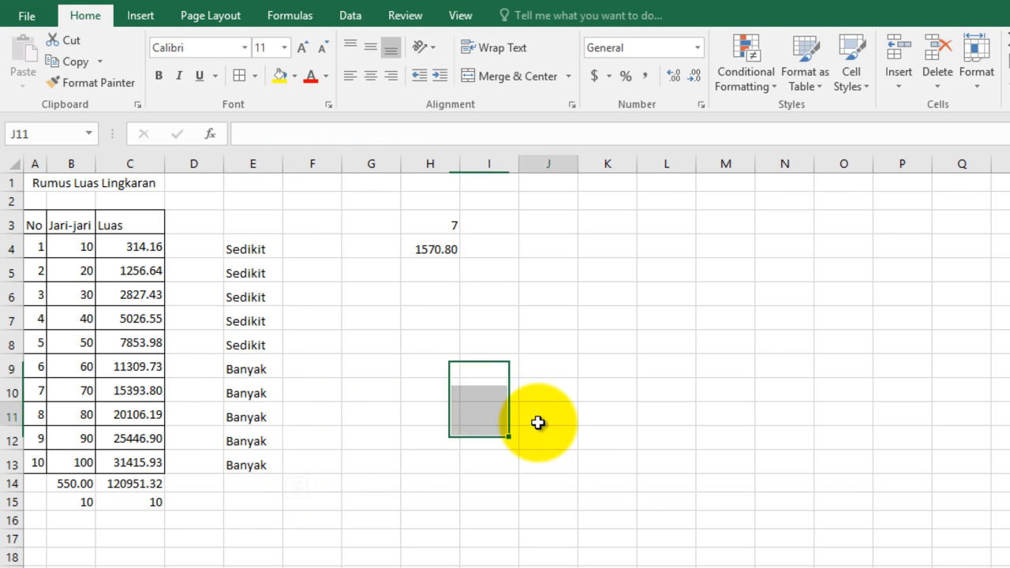
pyautogui.click(235, 284)
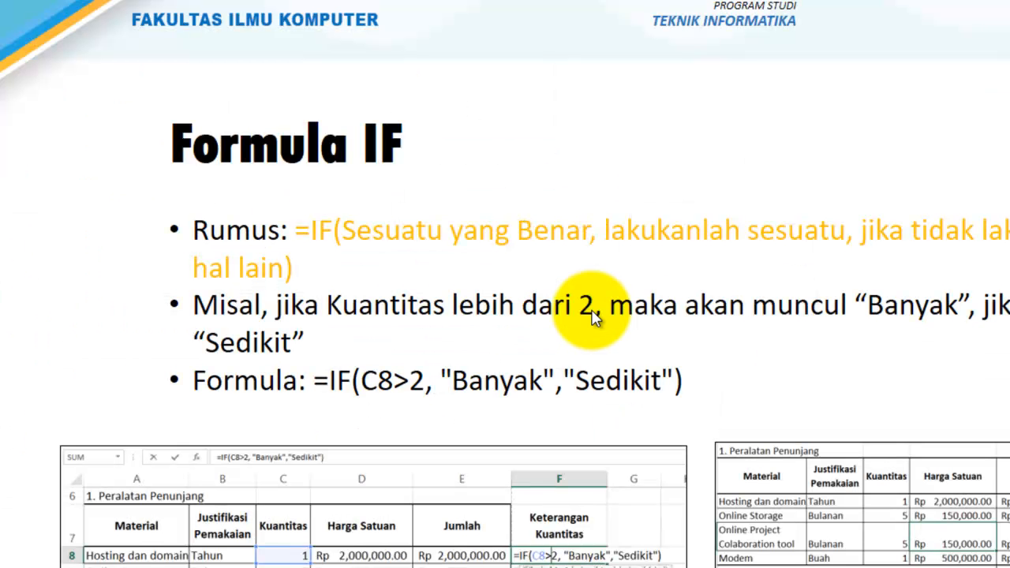
# Step: Advance to the "Insert" slide, switch to Excel and insert a blank row above row 12
pyautogui.click(592, 311)
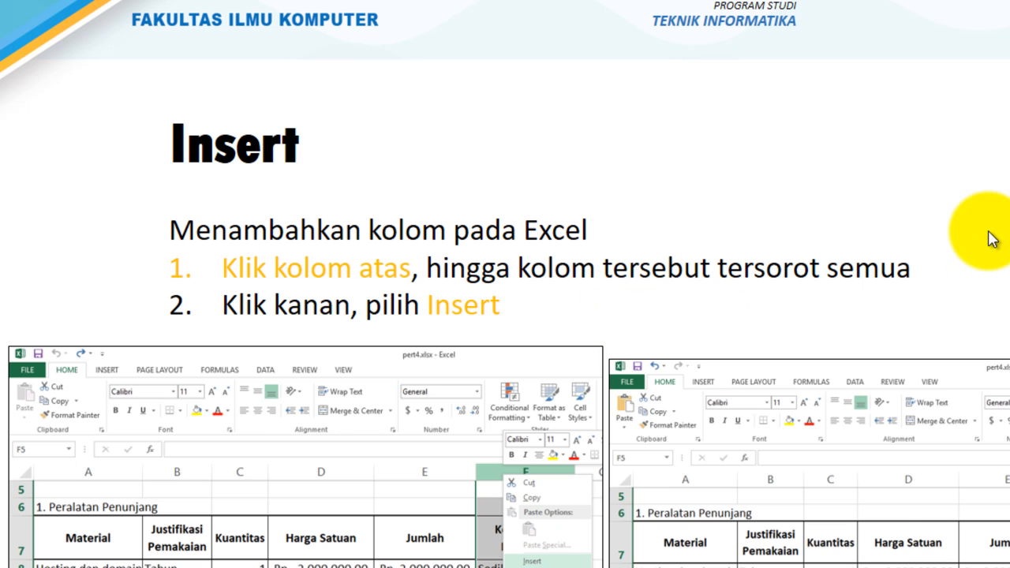
pyautogui.hotkey('alt', 'Tab')
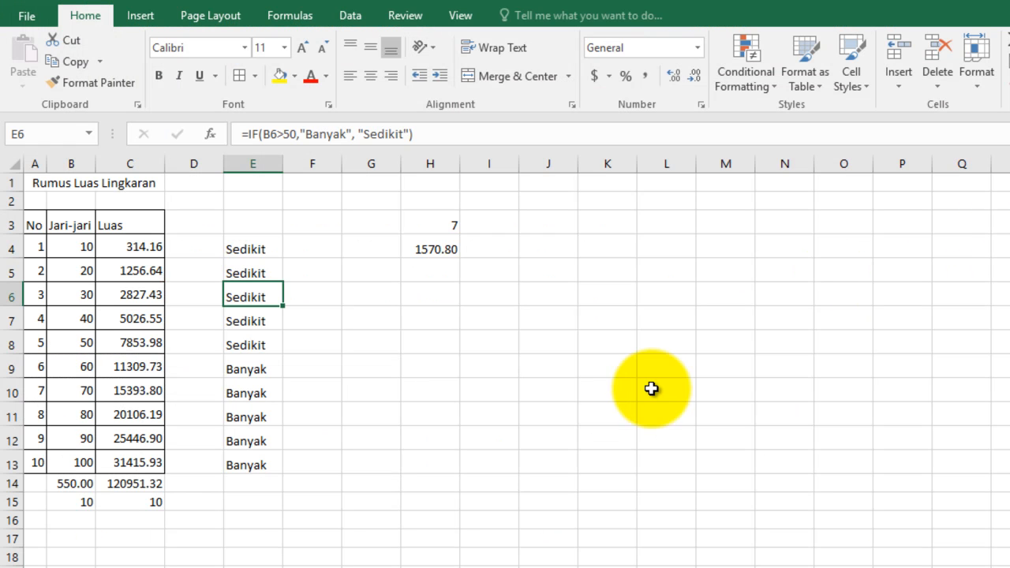
pyautogui.click(6, 439)
pyautogui.rightClick(4, 439)
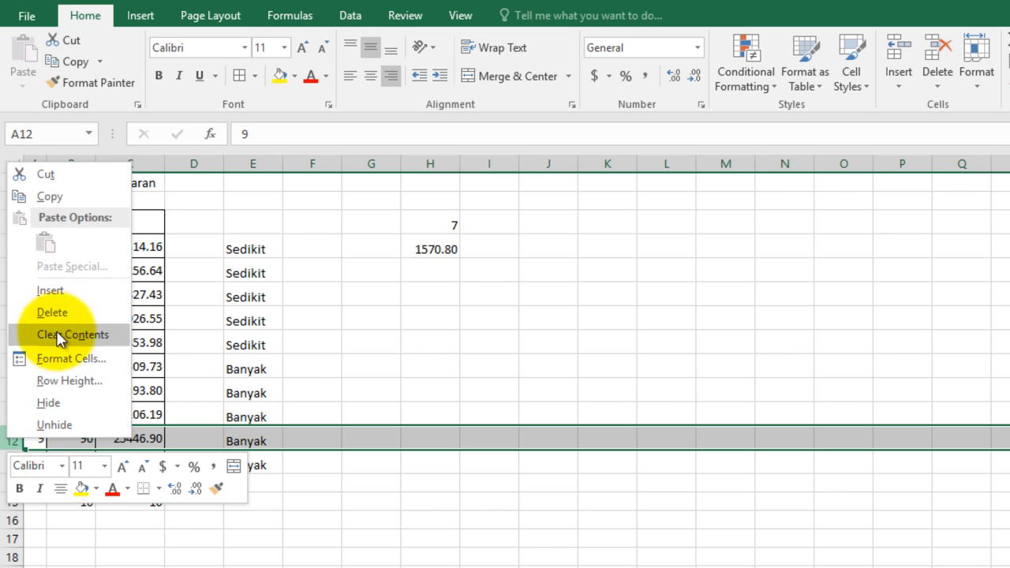
pyautogui.click(63, 290)
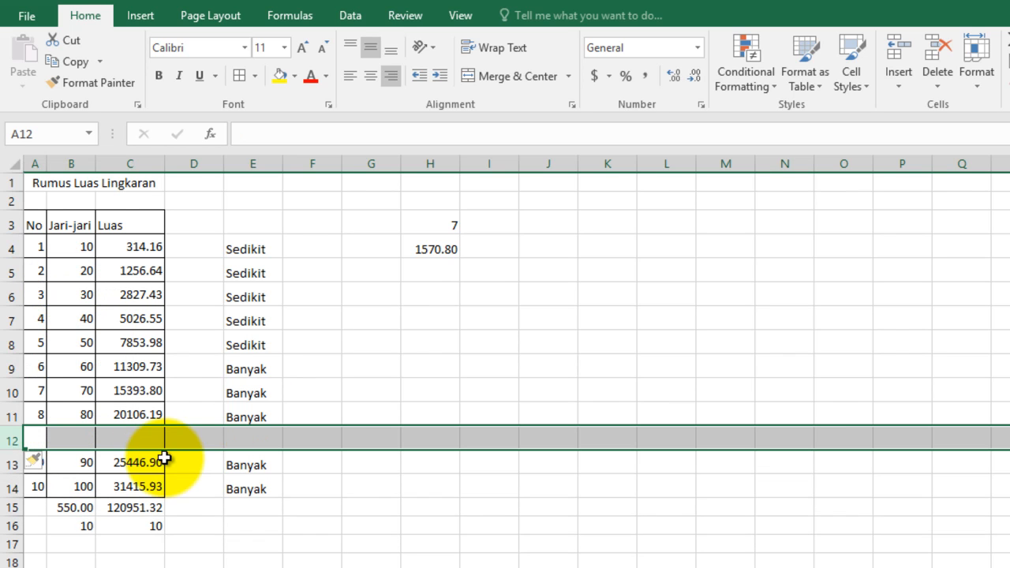
# Step: Insert a blank column before the Luas column and select the new column C
pyautogui.click(129, 158)
pyautogui.rightClick(122, 162)
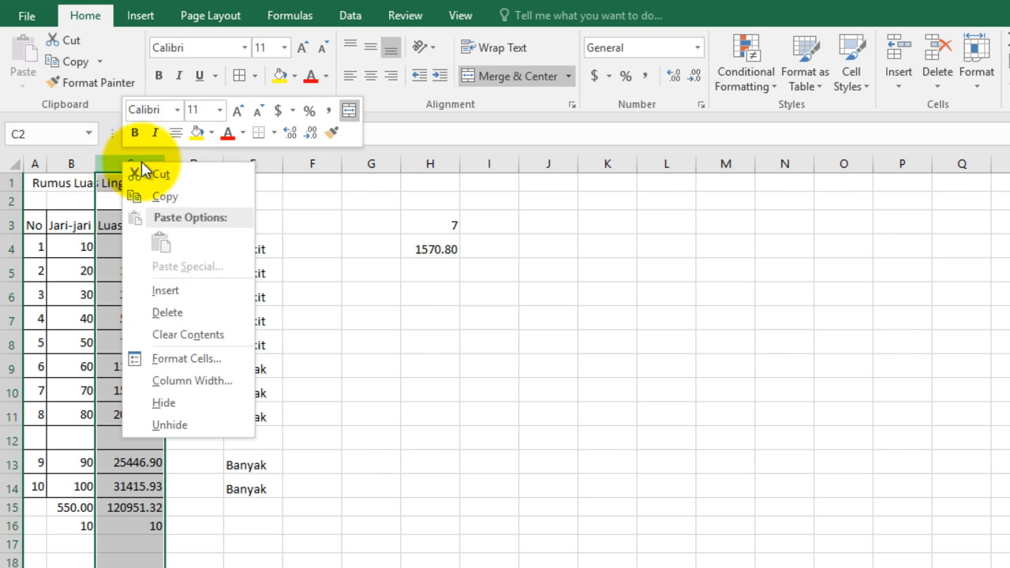
pyautogui.click(196, 294)
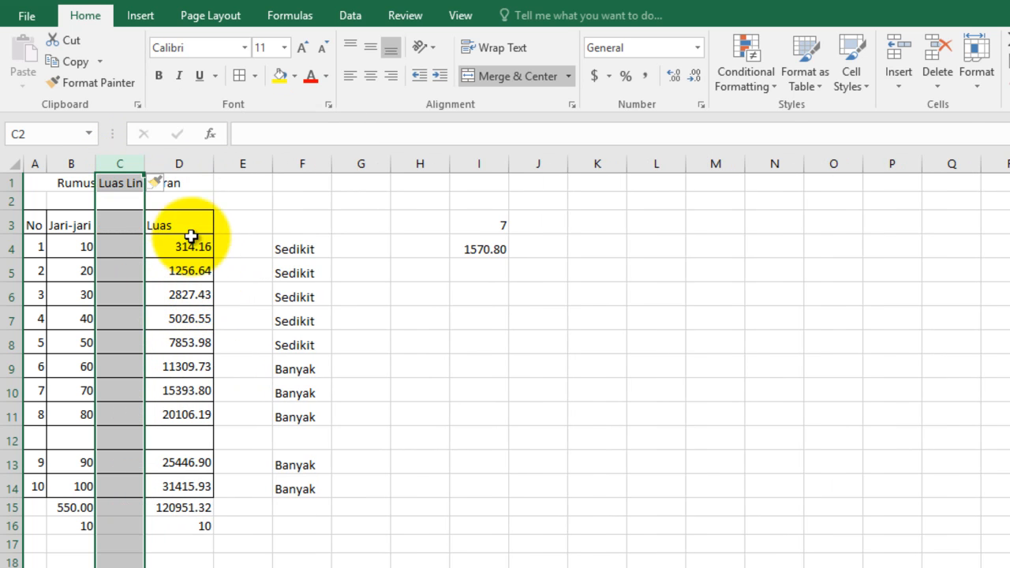
pyautogui.click(180, 164)
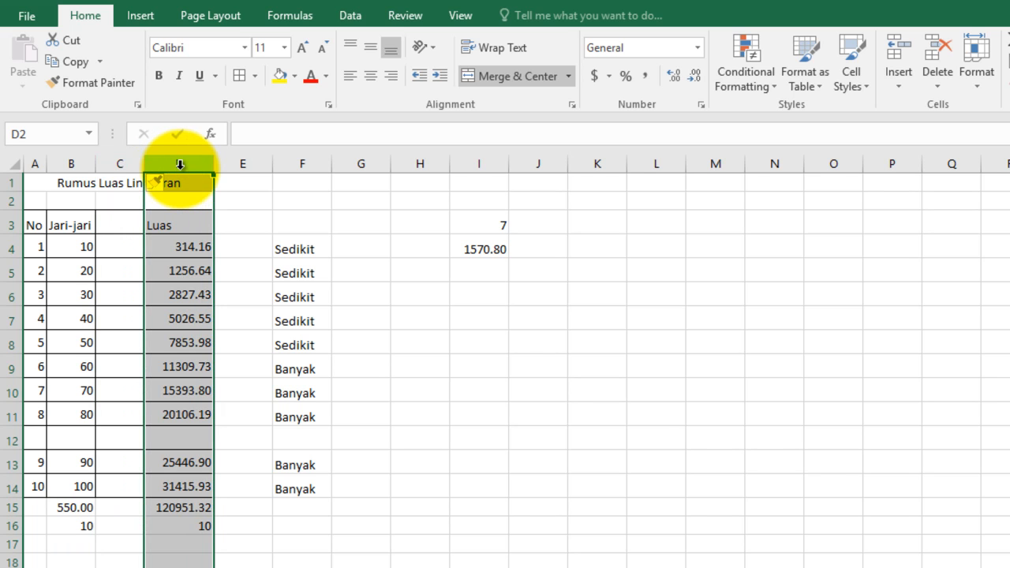
pyautogui.click(121, 164)
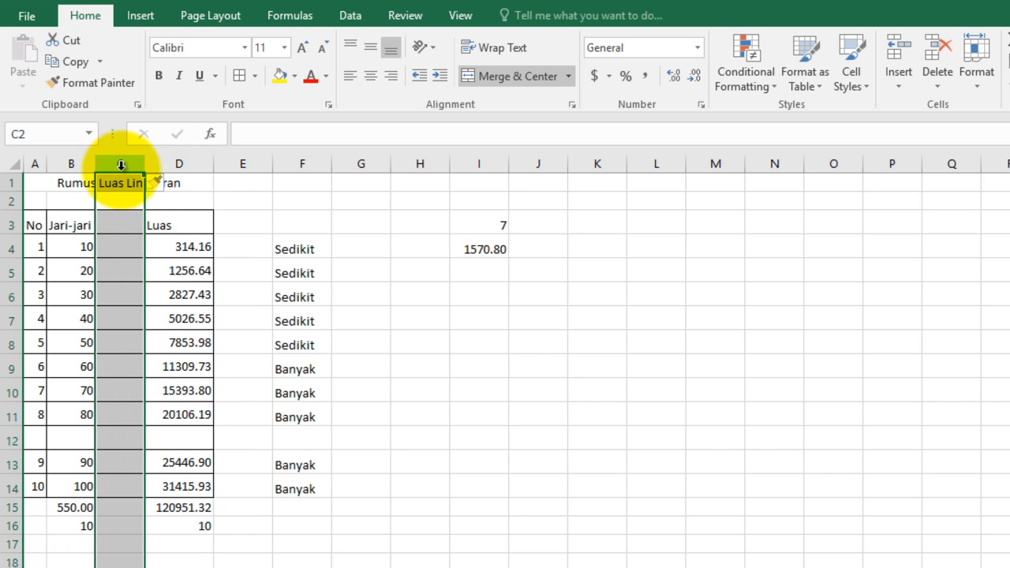
# Step: Switch to the slides and advance to the "Formula Lanjutan" slide
pyautogui.hotkey('ctrl', '-')
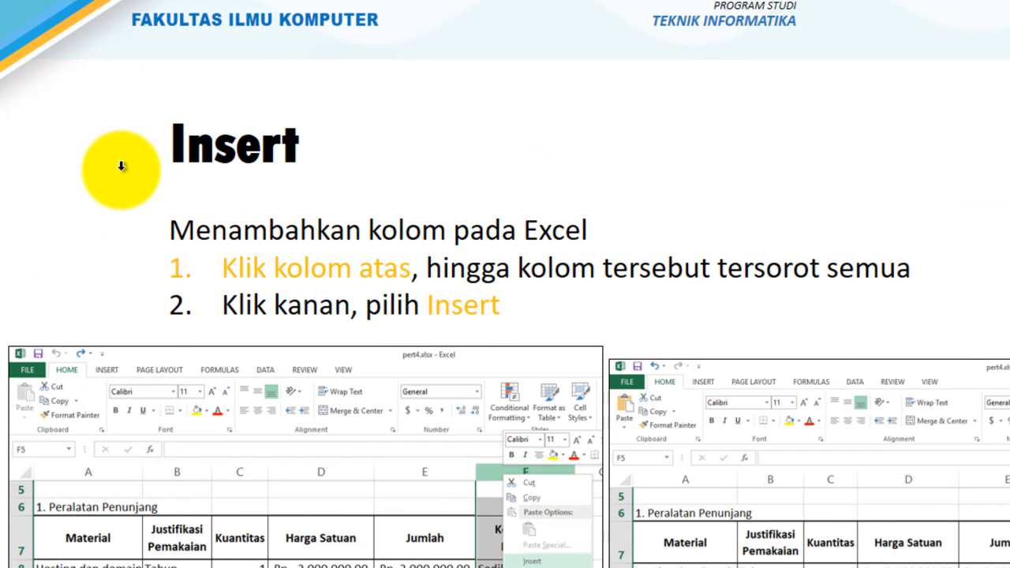
pyautogui.press('Right')
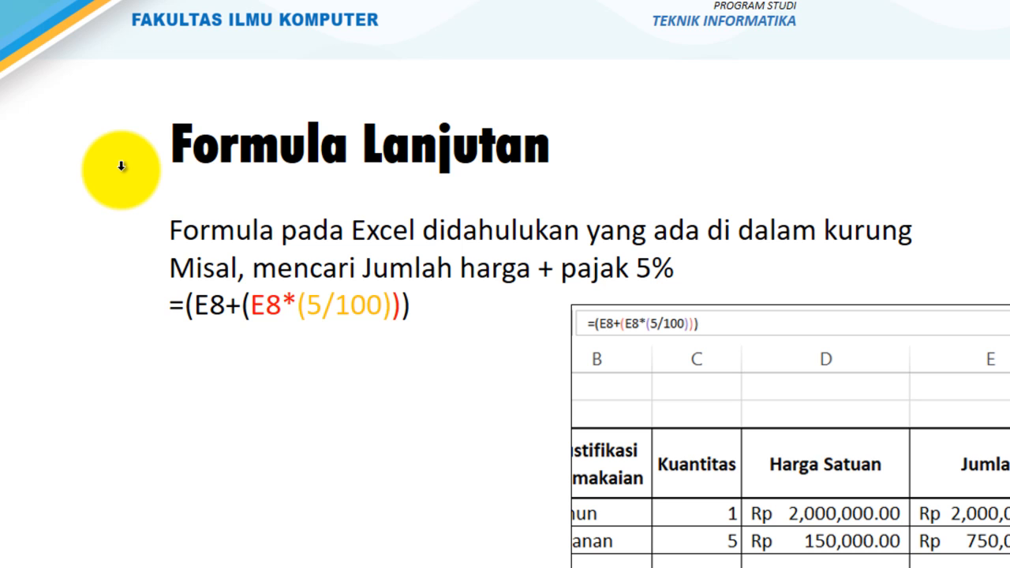
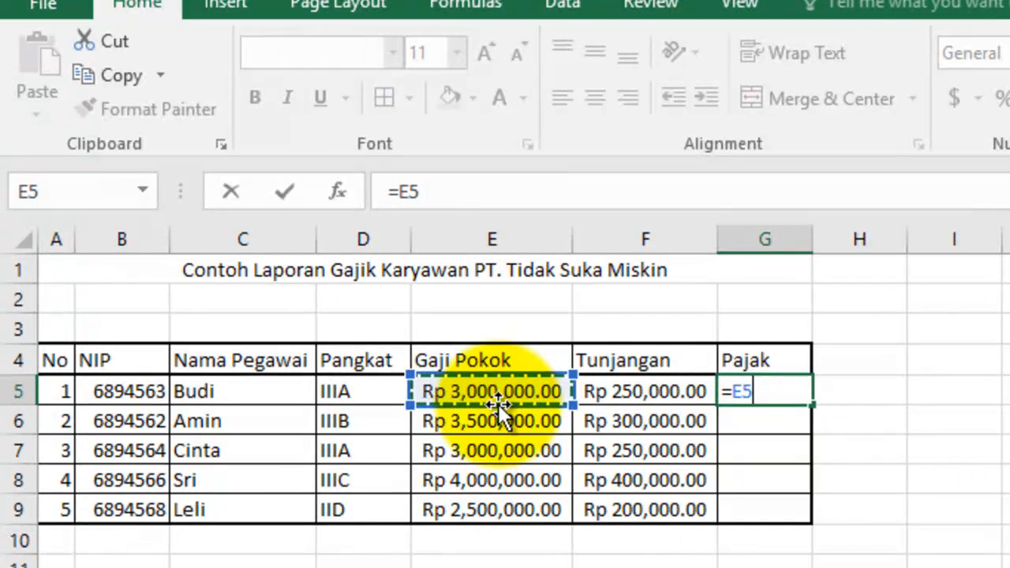
# Step: Replace the cell reference in the G5 formula with (5/100) and commit it
pyautogui.press('BackSpace')
pyautogui.press('BackSpace')
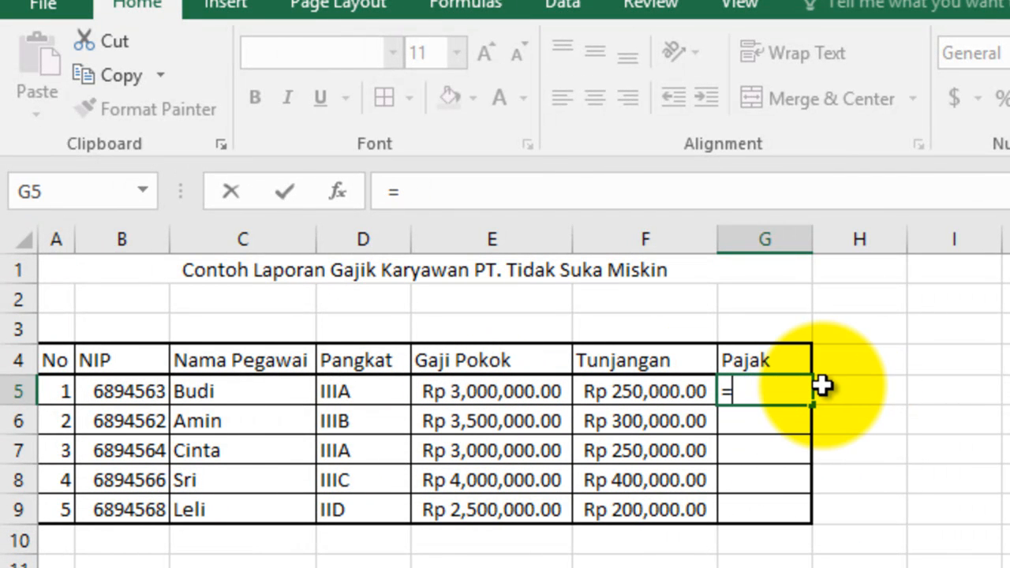
pyautogui.write('(5/100))')
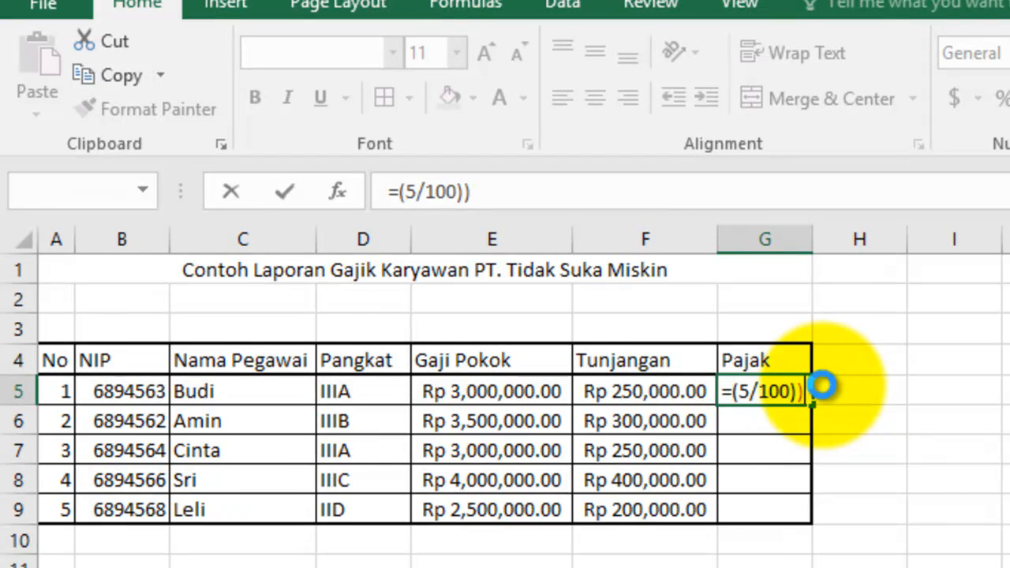
pyautogui.press('Left')
pyautogui.click(967, 567)
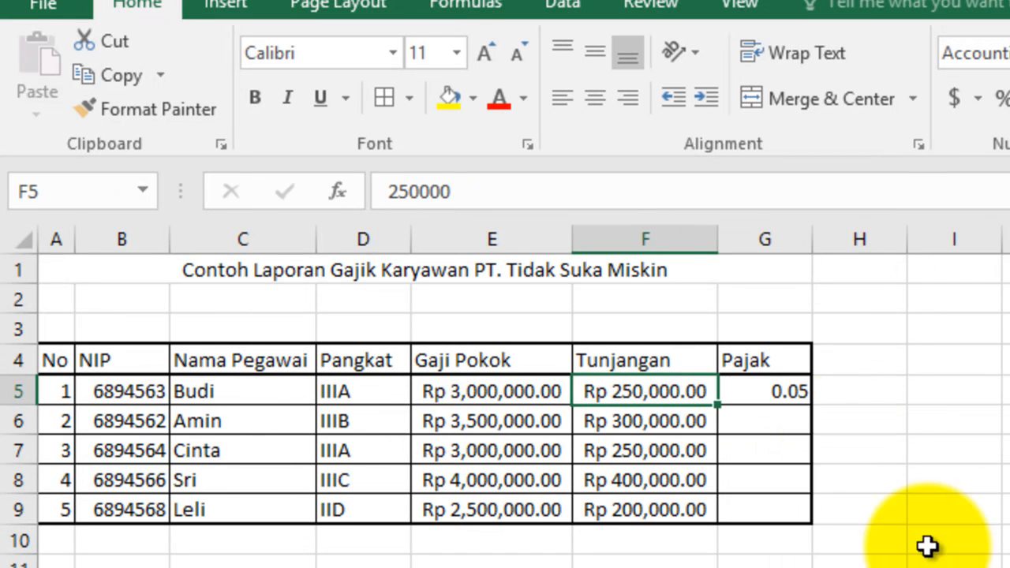
# Step: Add E5+F5 in front of (5/100) in the G5 formula
pyautogui.click(770, 391)
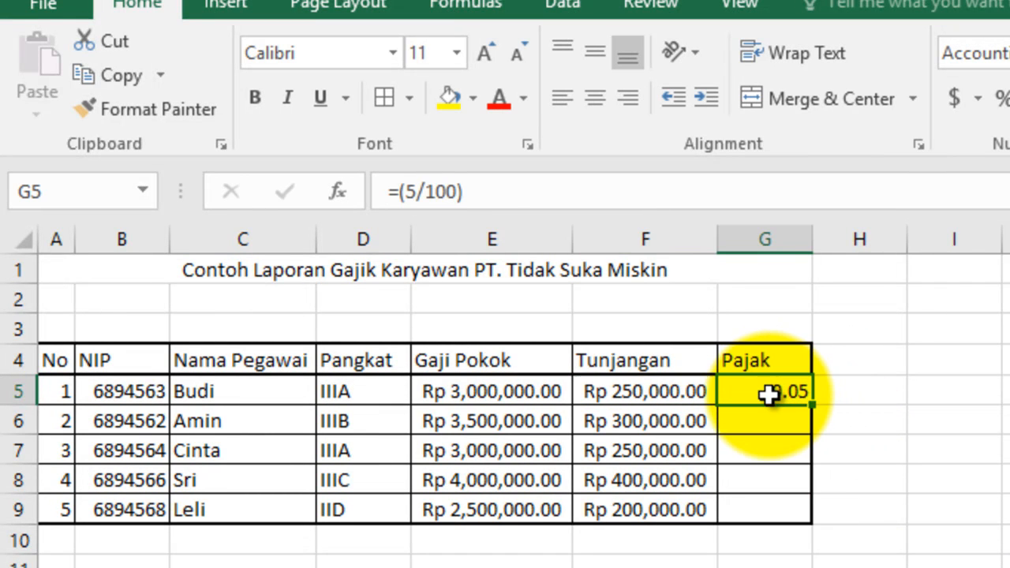
pyautogui.click(402, 194)
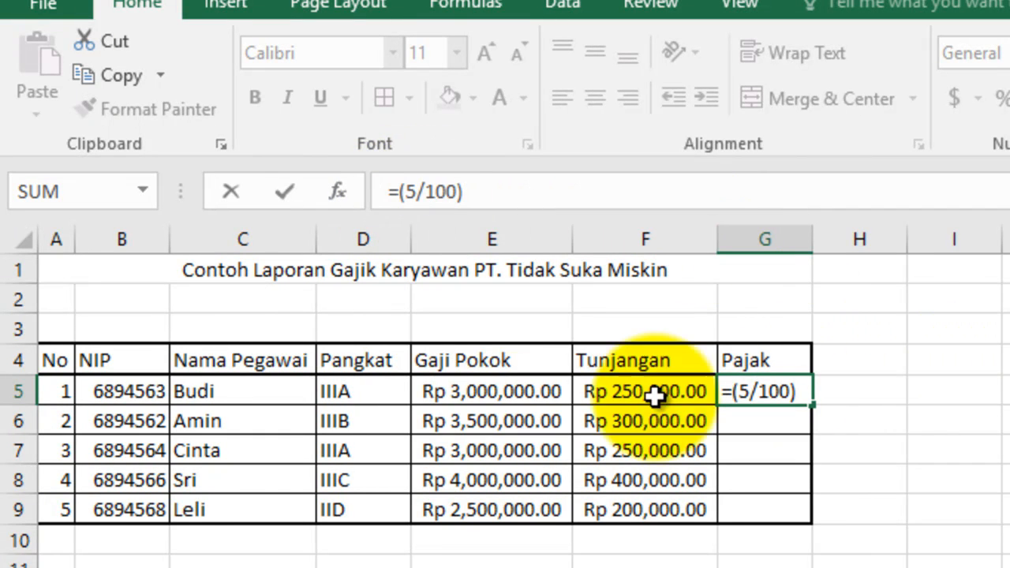
pyautogui.click(483, 392)
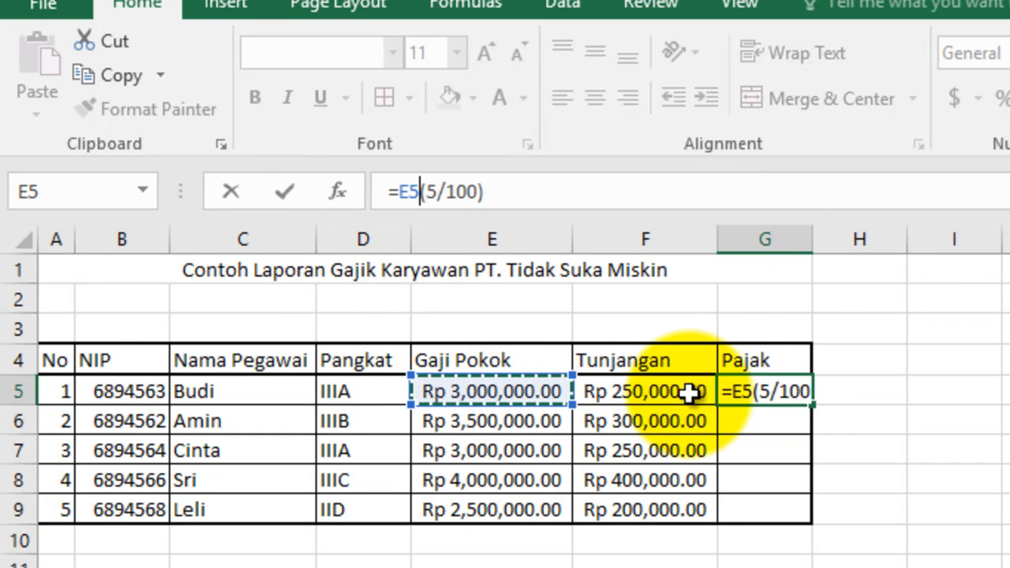
pyautogui.write('+')
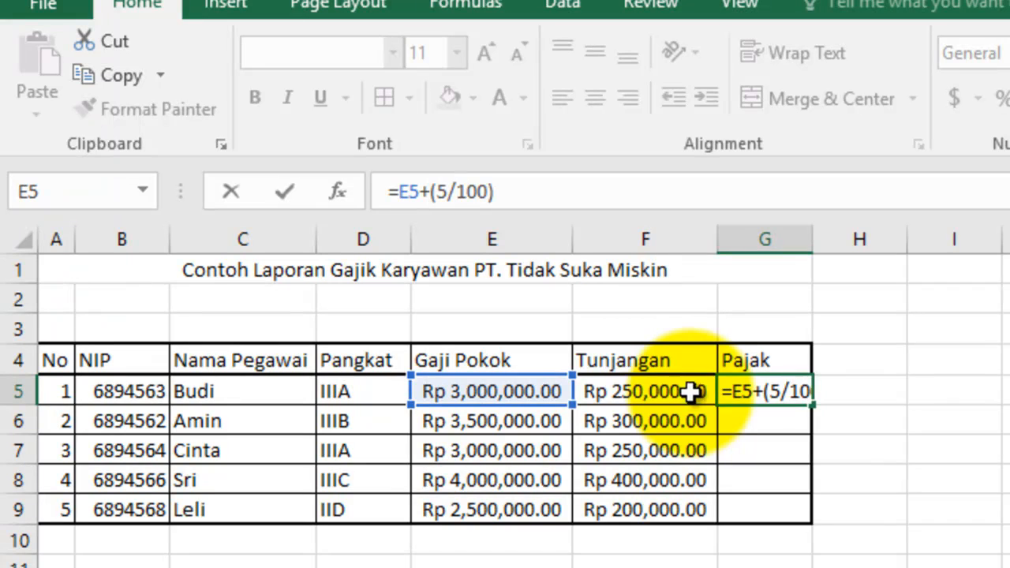
pyautogui.click(640, 389)
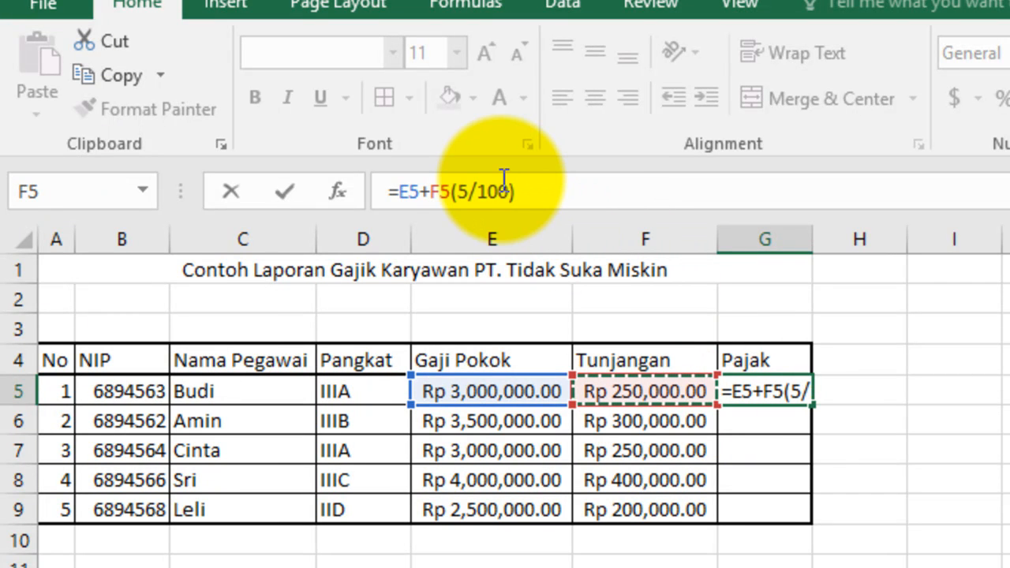
# Step: Enclose E5+F5 in parentheses, multiply it by (5/100) and add a further closing parenthesis at the end of the formula
pyautogui.click(532, 192)
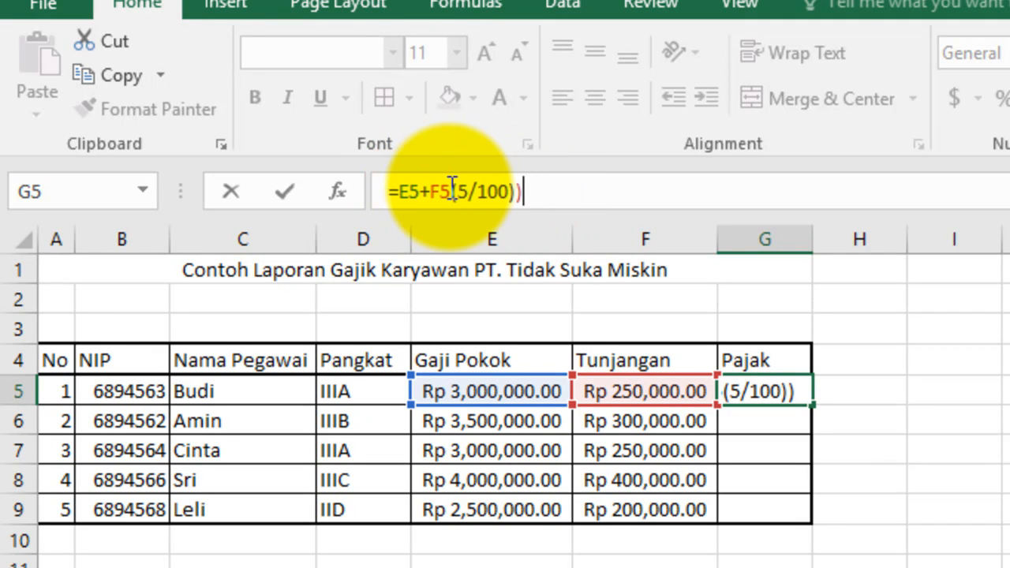
pyautogui.click(397, 192)
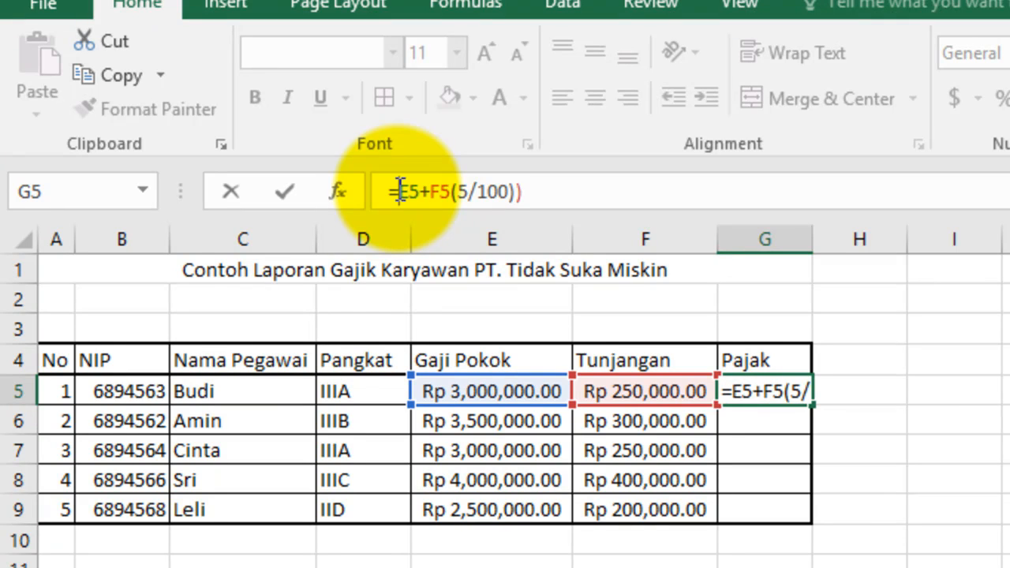
pyautogui.write('(')
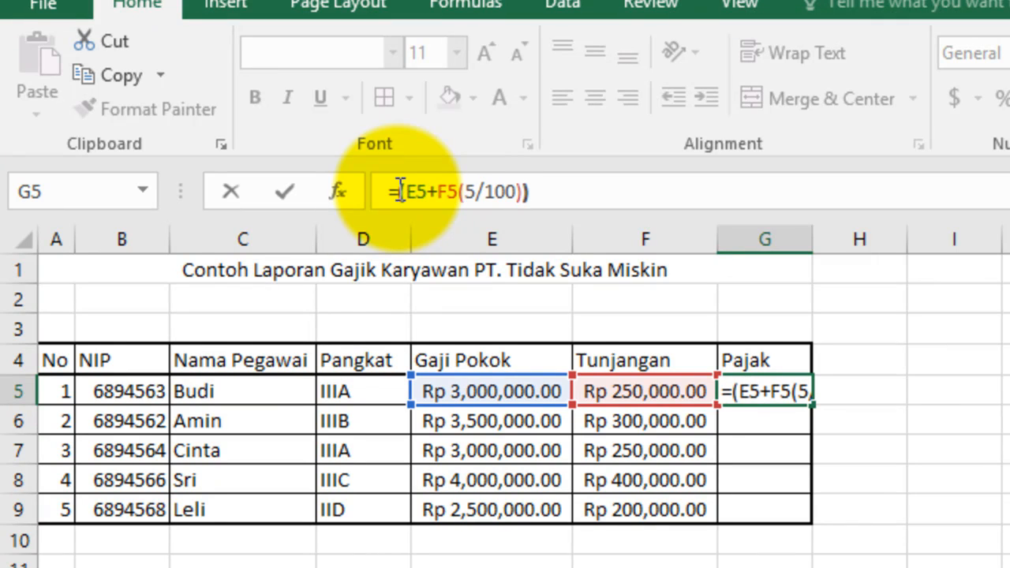
pyautogui.click(458, 191)
pyautogui.write(')')
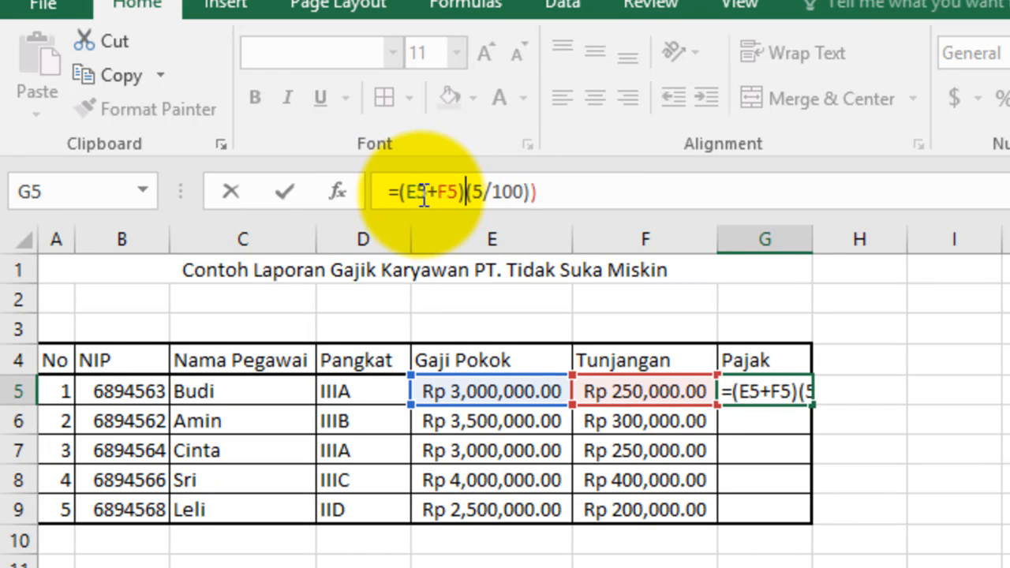
pyautogui.write('*')
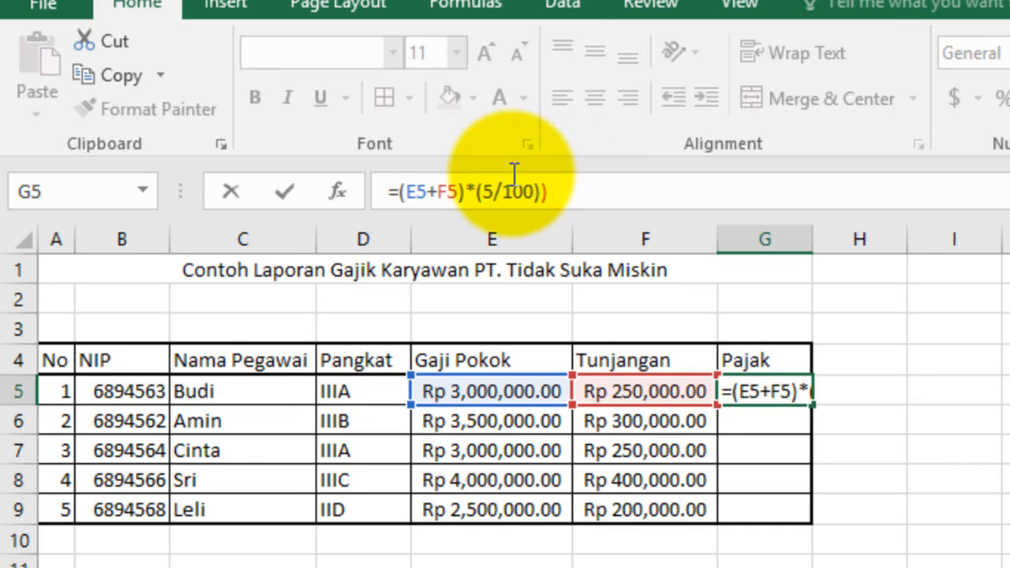
# Step: Balance the outer parentheses so the Pajak formula reads =((E5+F5)*(5/100))
pyautogui.click(409, 191)
pyautogui.write('(')
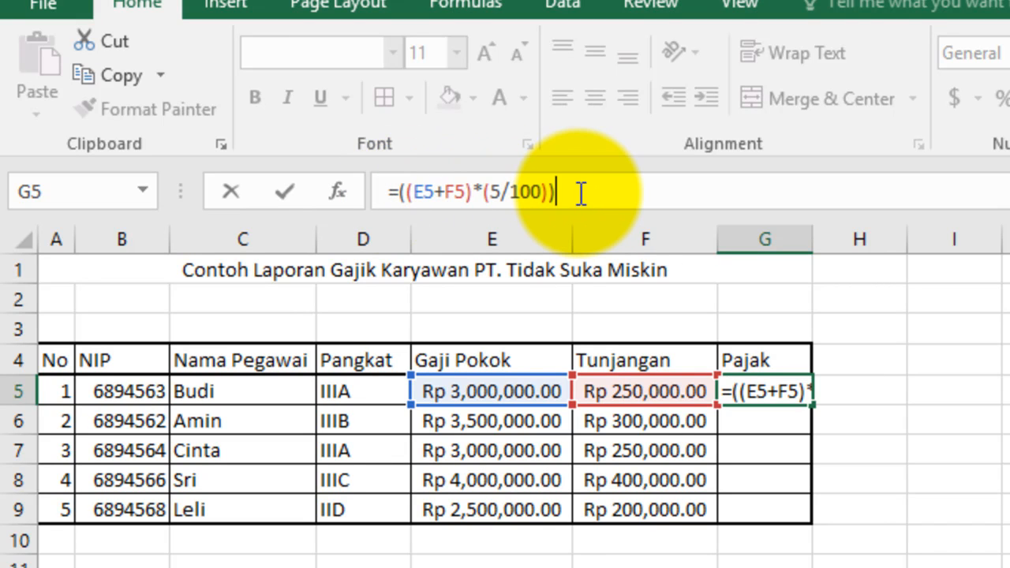
pyautogui.write(')')
pyautogui.press('BackSpace')
pyautogui.press('BackSpace')
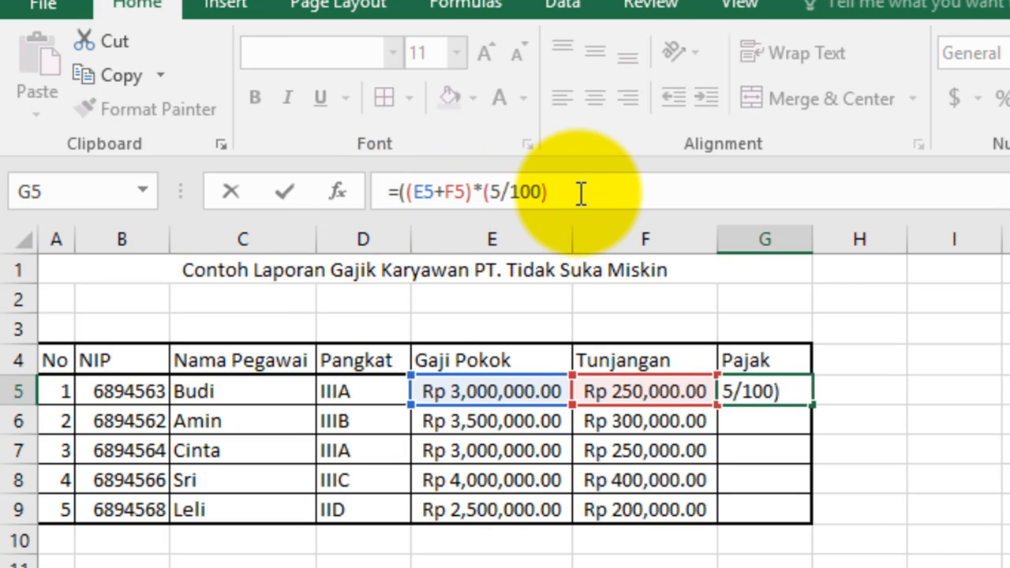
pyautogui.write(')')
pyautogui.click(399, 193)
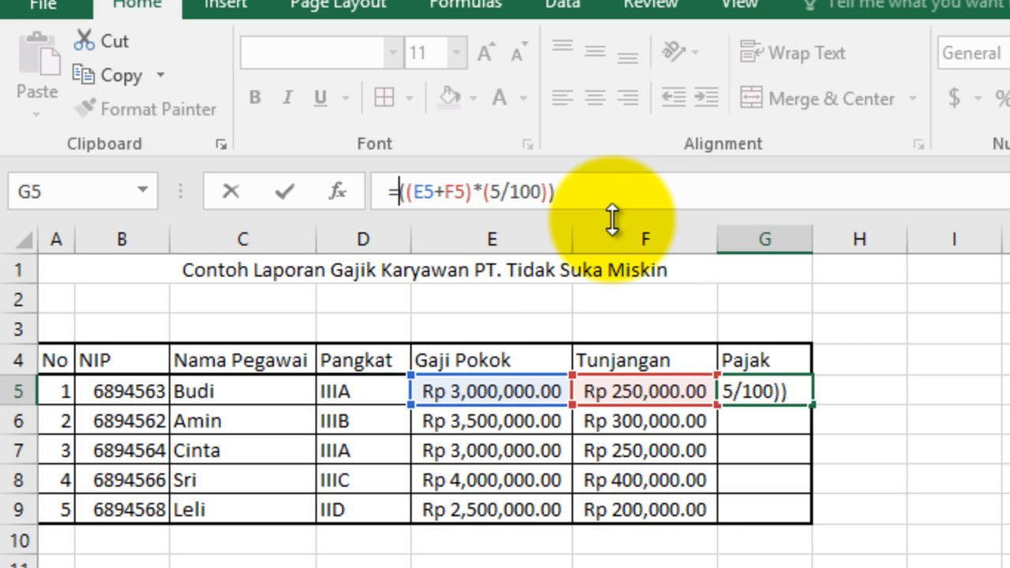
pyautogui.write('e5')
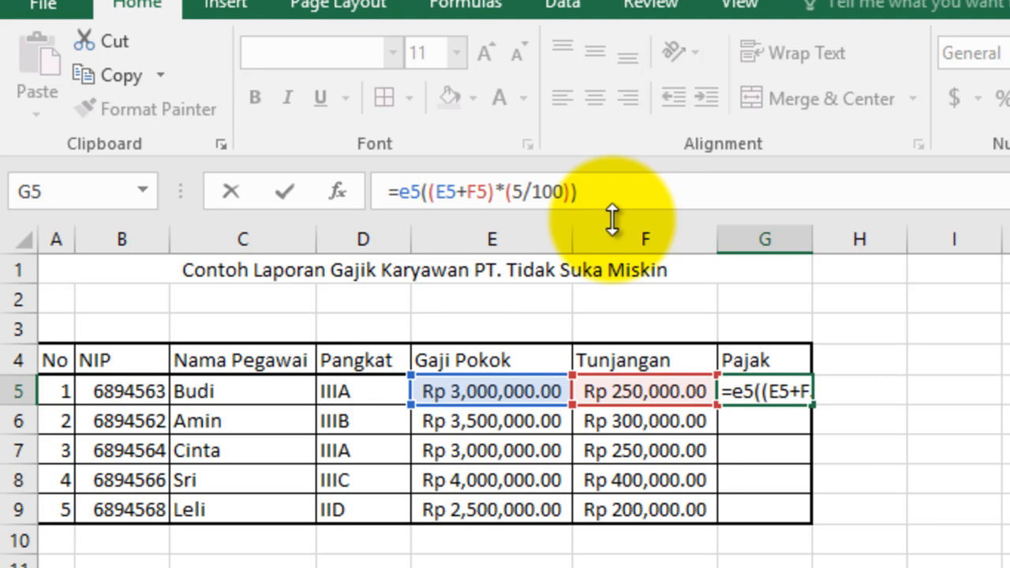
pyautogui.write('+f5')
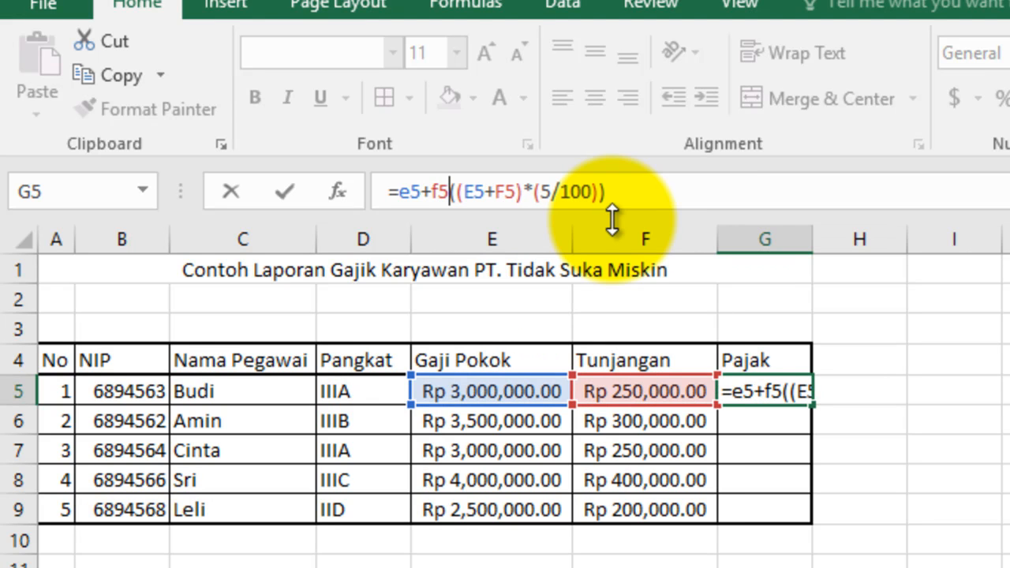
pyautogui.write('+')
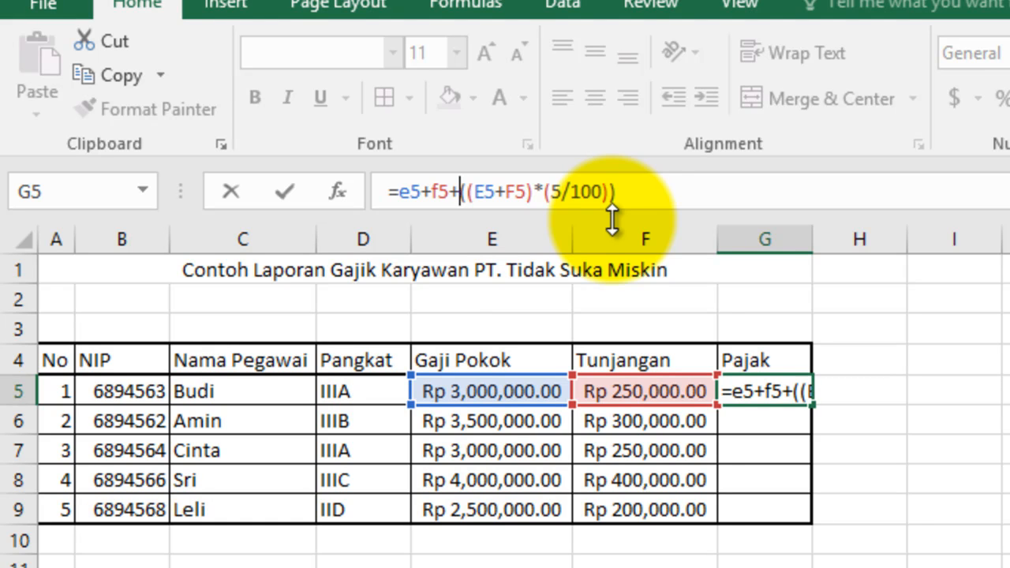
pyautogui.press('BackSpace')
pyautogui.press('BackSpace')
pyautogui.press('BackSpace')
pyautogui.press('BackSpace')
pyautogui.press('BackSpace')
pyautogui.press('BackSpace')
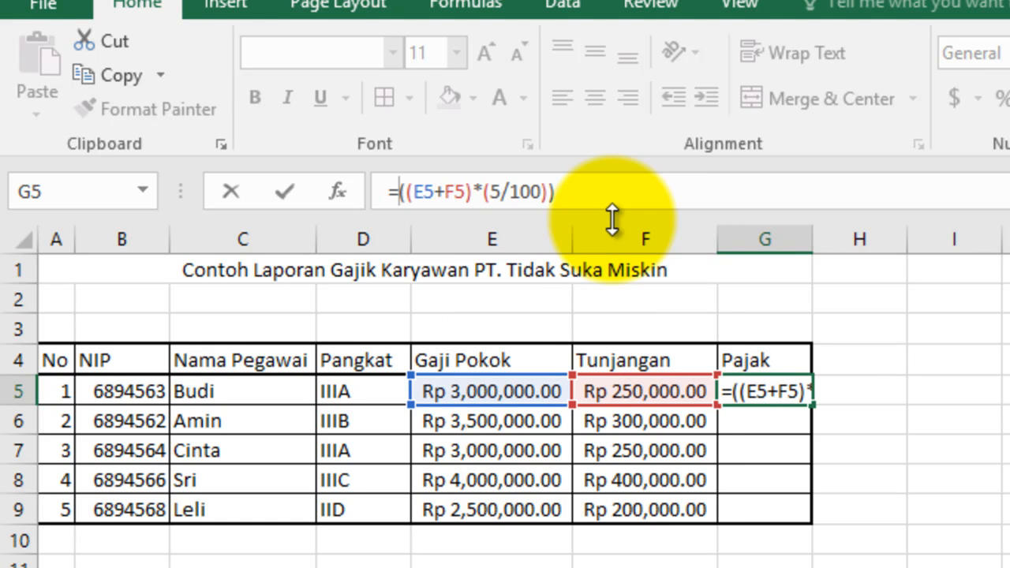
# Step: Commit the Pajak formula in G5 and review the cell references it uses
pyautogui.press('Return')
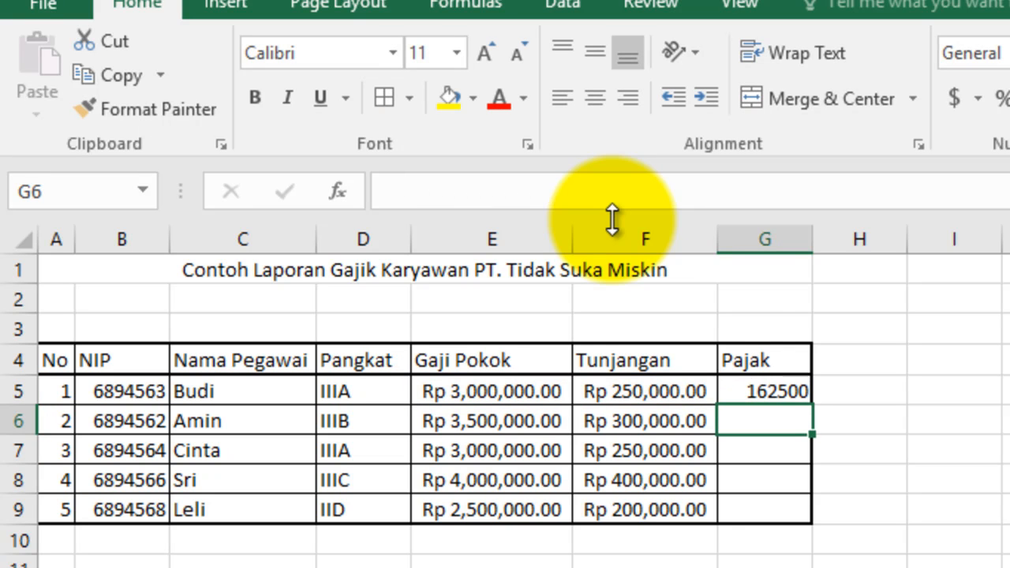
pyautogui.click(782, 391)
pyautogui.click(566, 200)
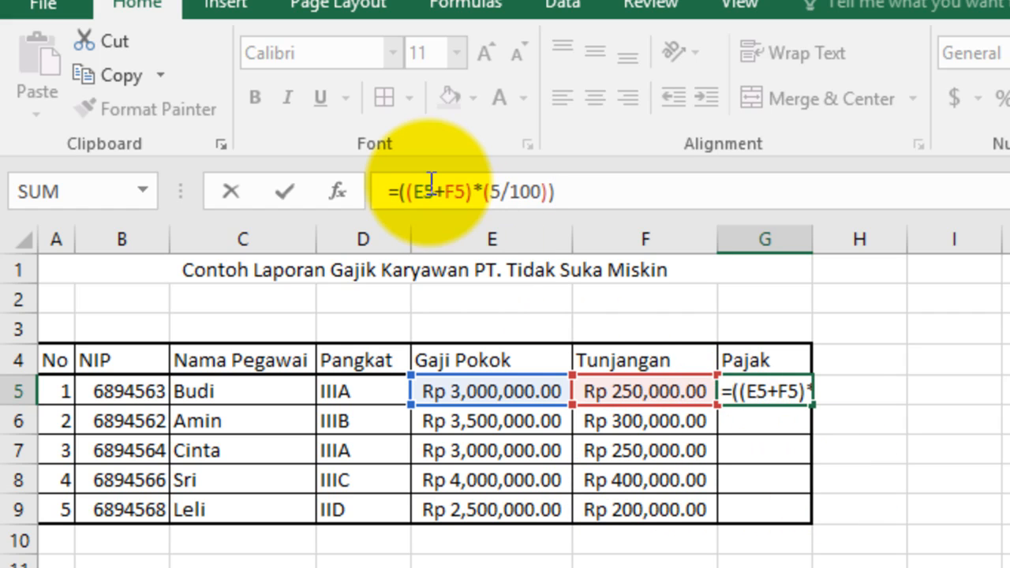
pyautogui.click(772, 478)
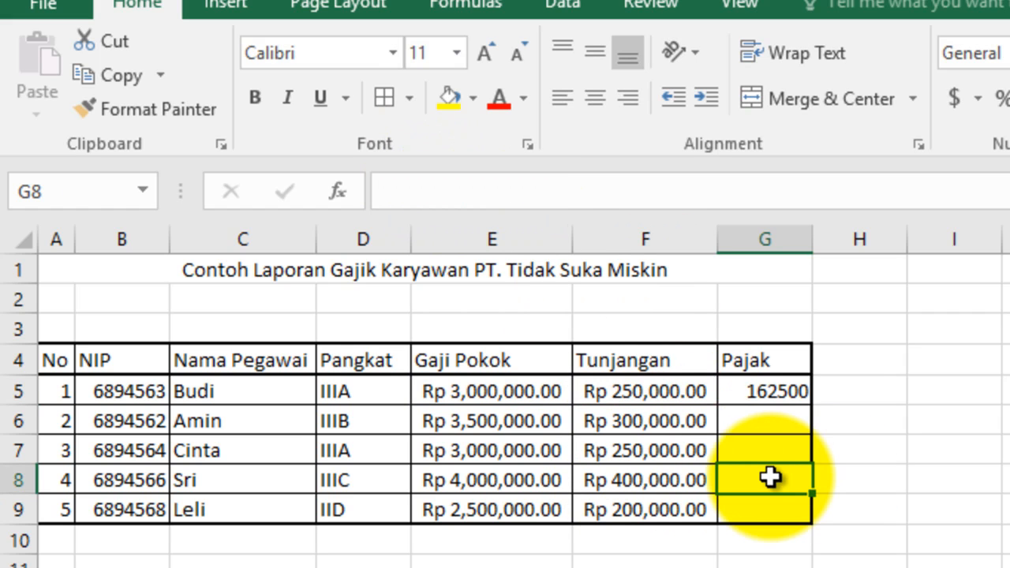
# Step: Add the column header "Gaji bersih" in cell H4
pyautogui.click(858, 393)
pyautogui.click(860, 363)
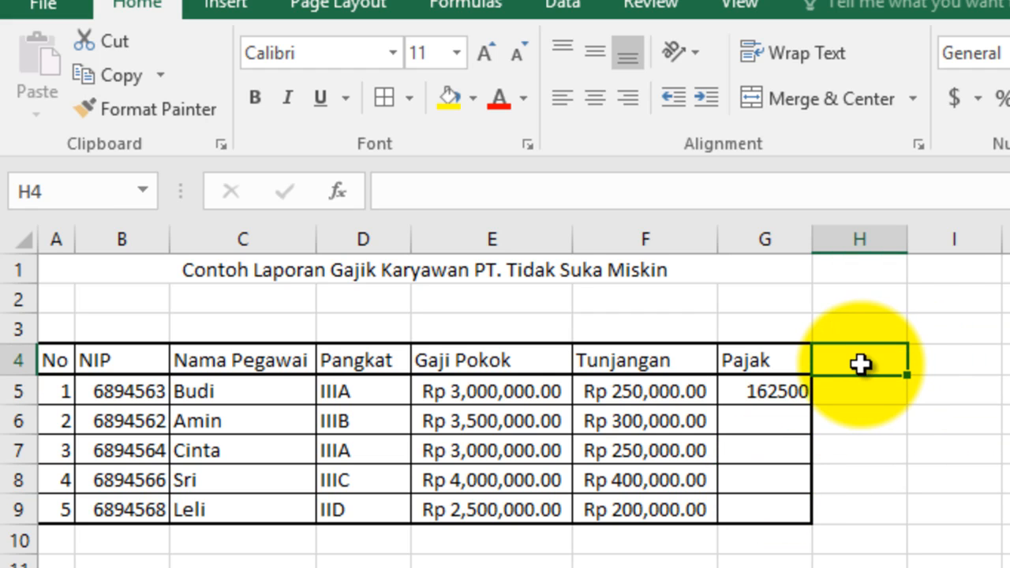
pyautogui.write('Gaji ber')
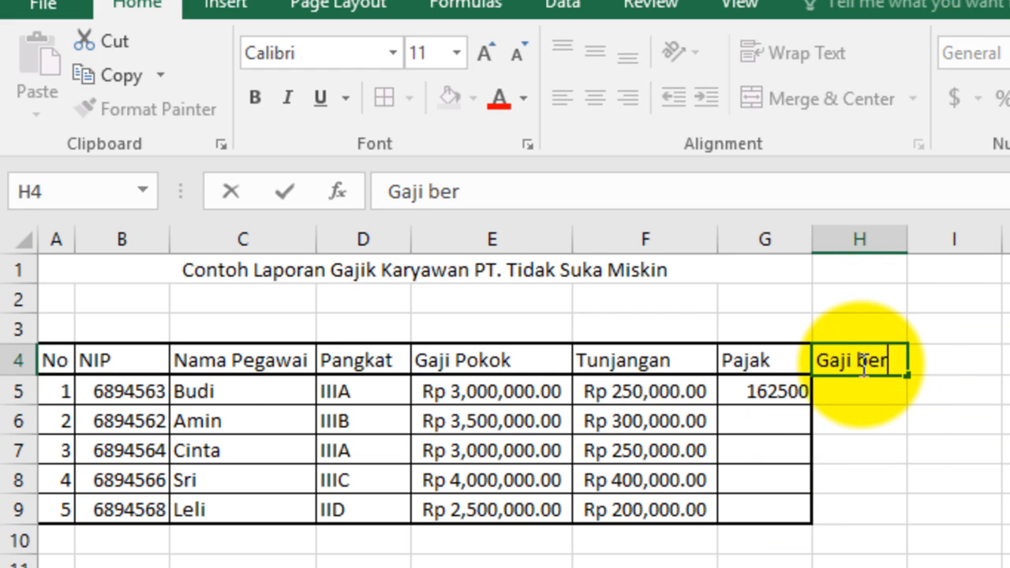
pyautogui.write('sih')
pyautogui.press('Return')
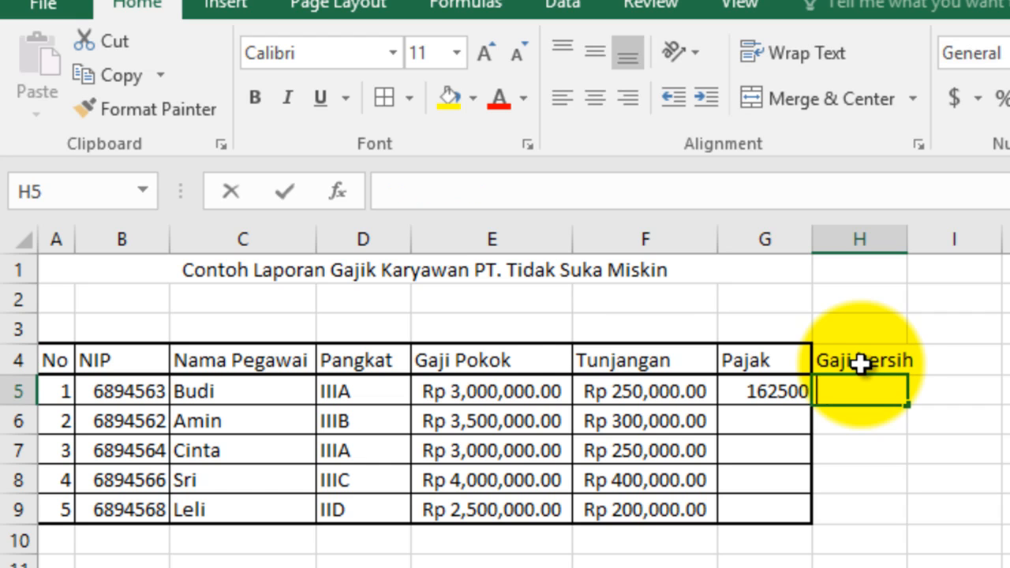
# Step: Enter the net salary formula =E5+F5-G5 in cell H5
pyautogui.write('=')
pyautogui.click(500, 395)
pyautogui.write('+')
pyautogui.click(646, 391)
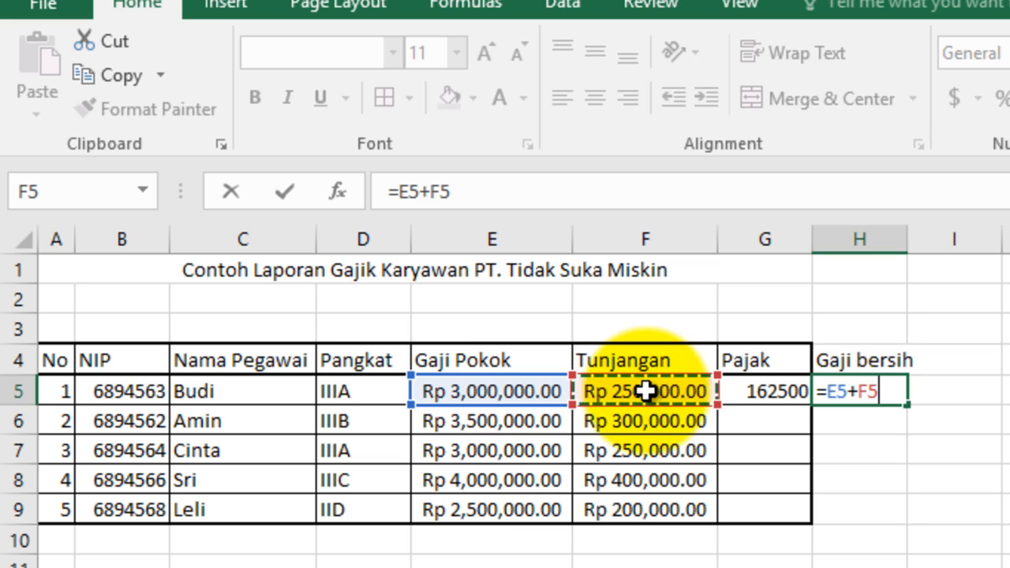
pyautogui.write('-')
pyautogui.click(756, 391)
pyautogui.press('Return')
# Step: Fill the Pajak and Gaji bersih formulas from G5:H5 down to row 9 and deselect the range
pyautogui.click(852, 388)
pyautogui.moveTo(781, 389); pyautogui.dragTo(908, 393)
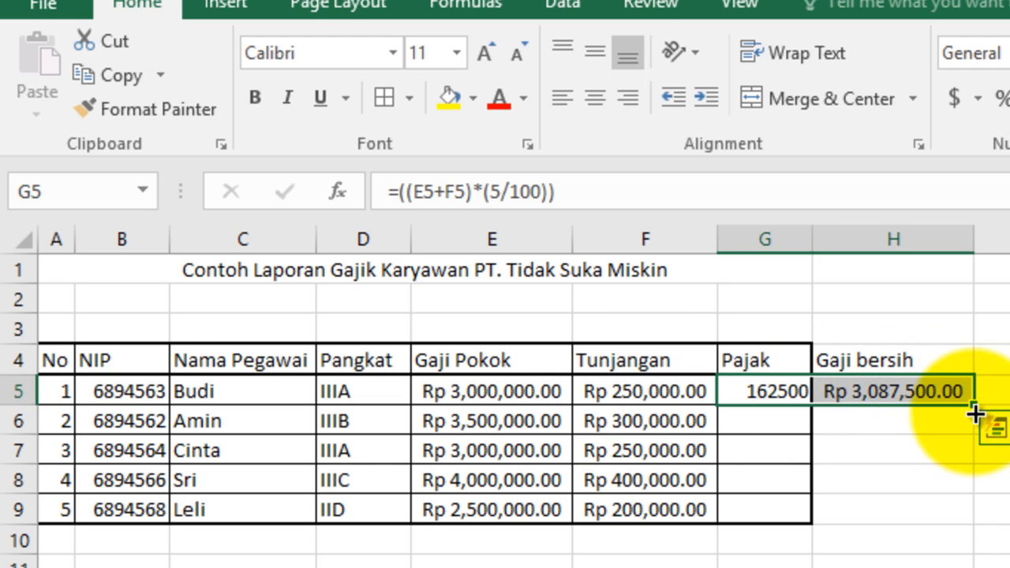
pyautogui.moveTo(974, 405); pyautogui.dragTo(966, 516)
pyautogui.click(1009, 540)
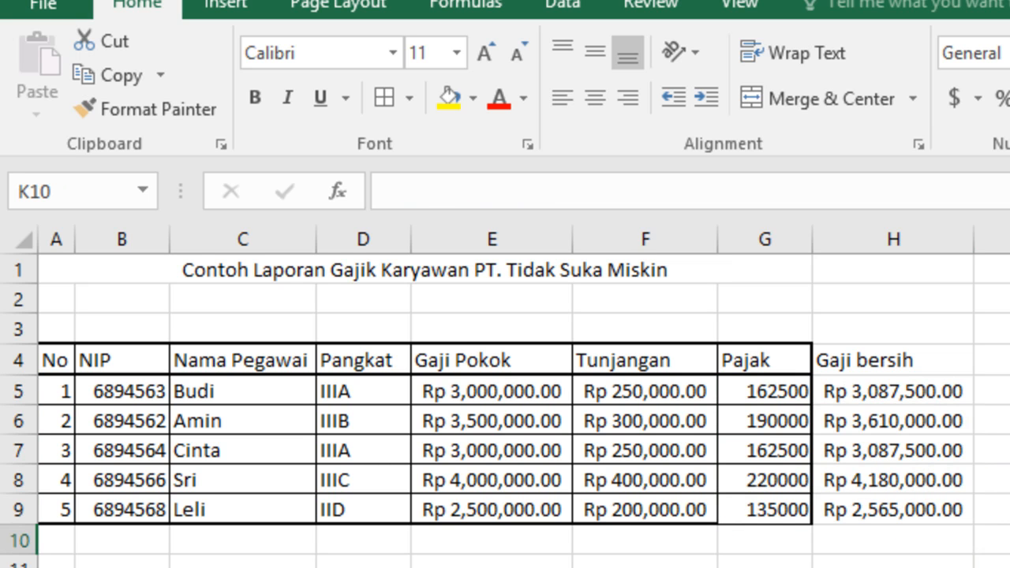
# Step: Switch to the slides, advance to the "Formula di Excel MIN-MAX" slide and return to Excel
pyautogui.hotkey('alt', 'Tab')
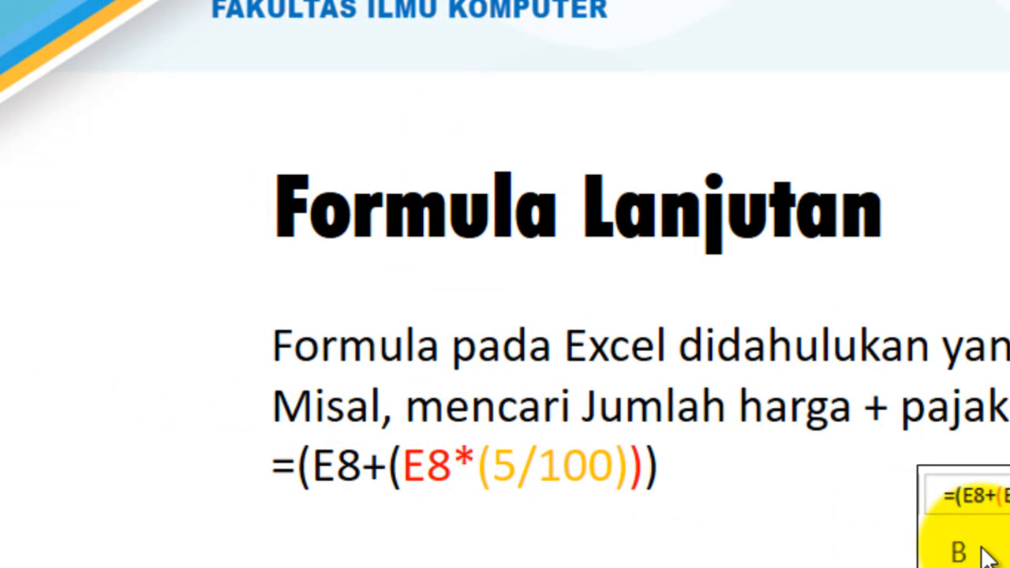
pyautogui.click(989, 556)
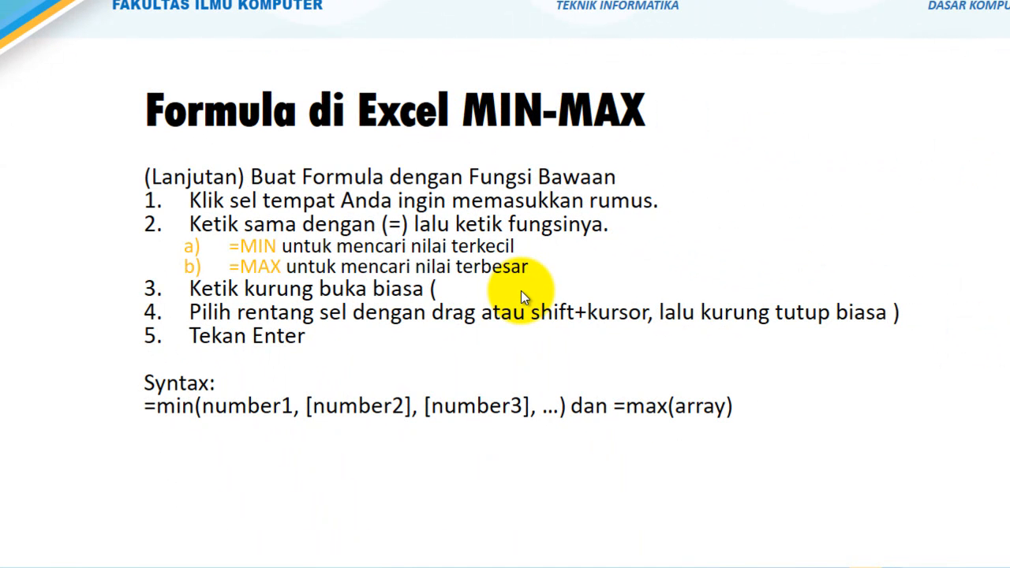
pyautogui.hotkey('alt', 'Tab')
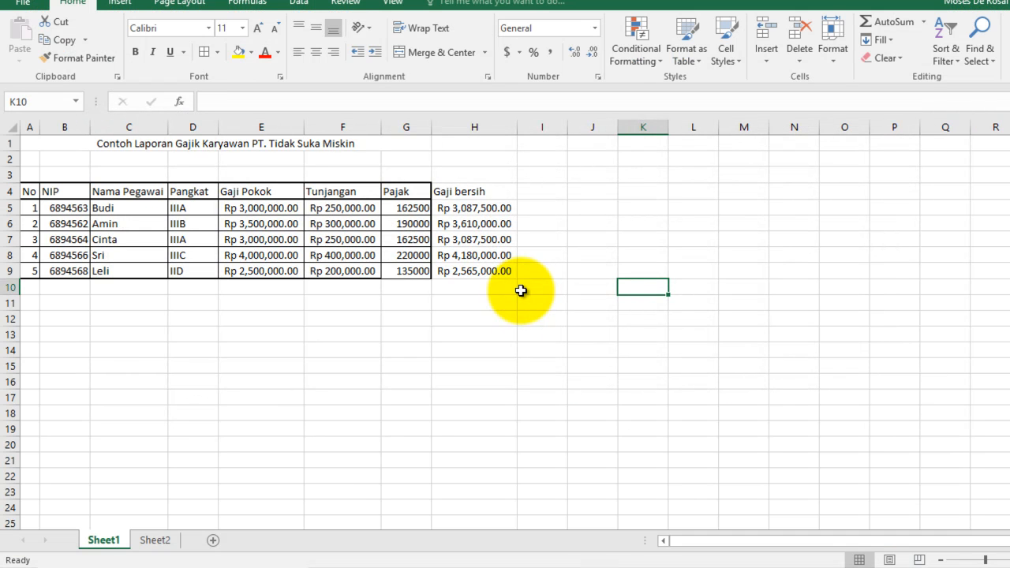
# Step: Enter the formula =MAX(H5:H9) in cell H11 to find the highest net salary
pyautogui.click(466, 304)
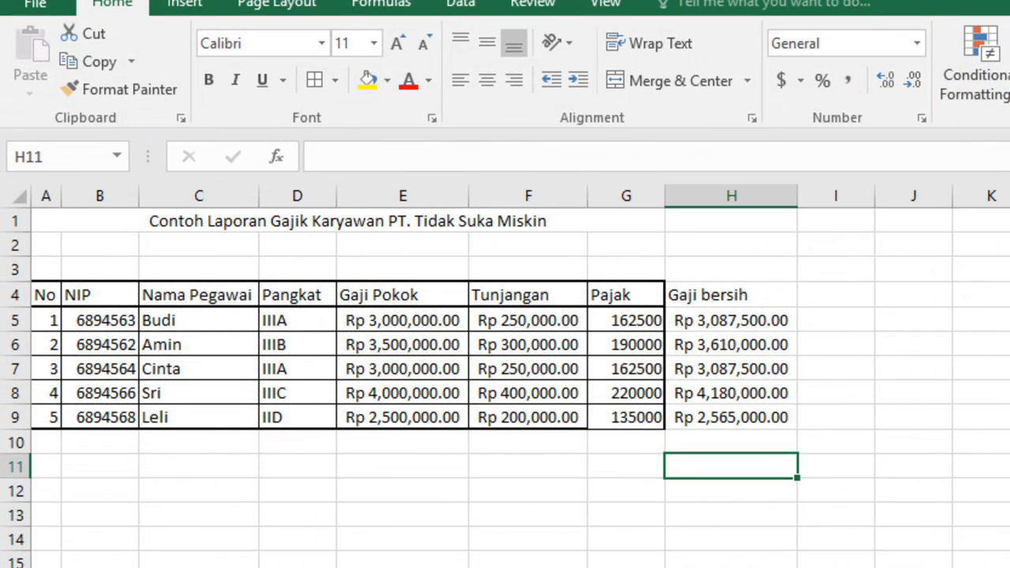
pyautogui.click(1009, 173)
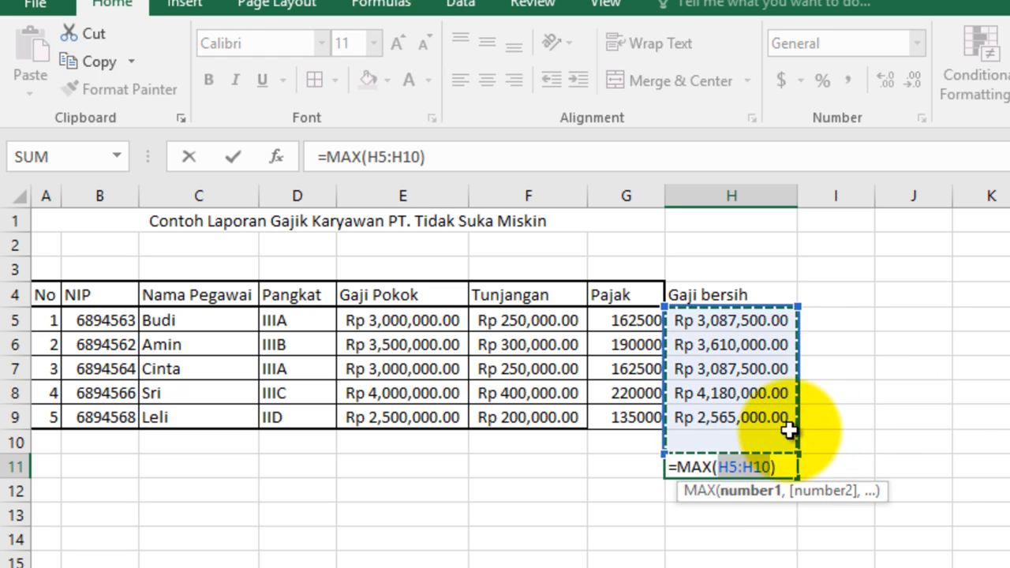
pyautogui.click(773, 468)
pyautogui.press('BackSpace')
pyautogui.press('BackSpace')
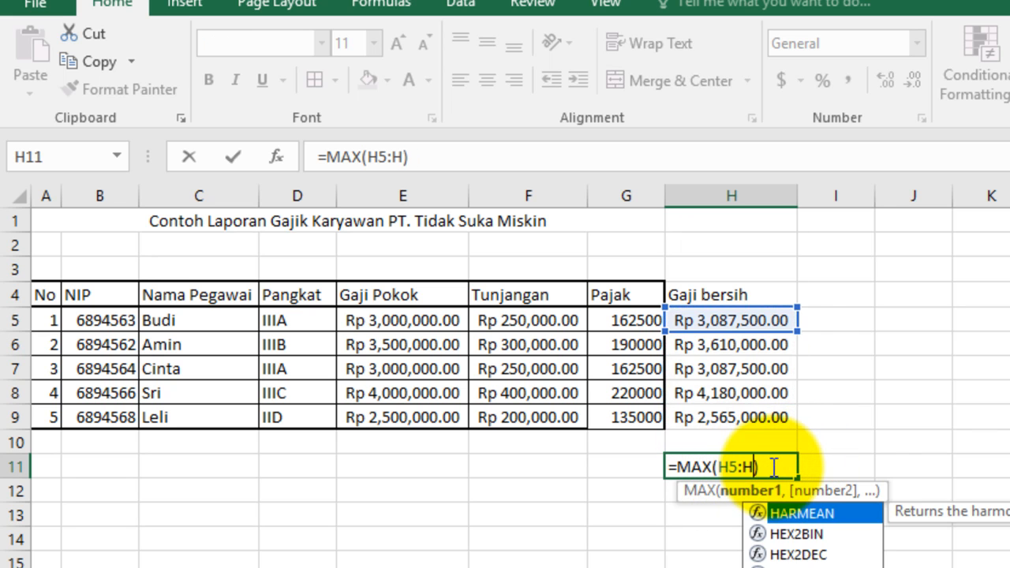
pyautogui.write('9')
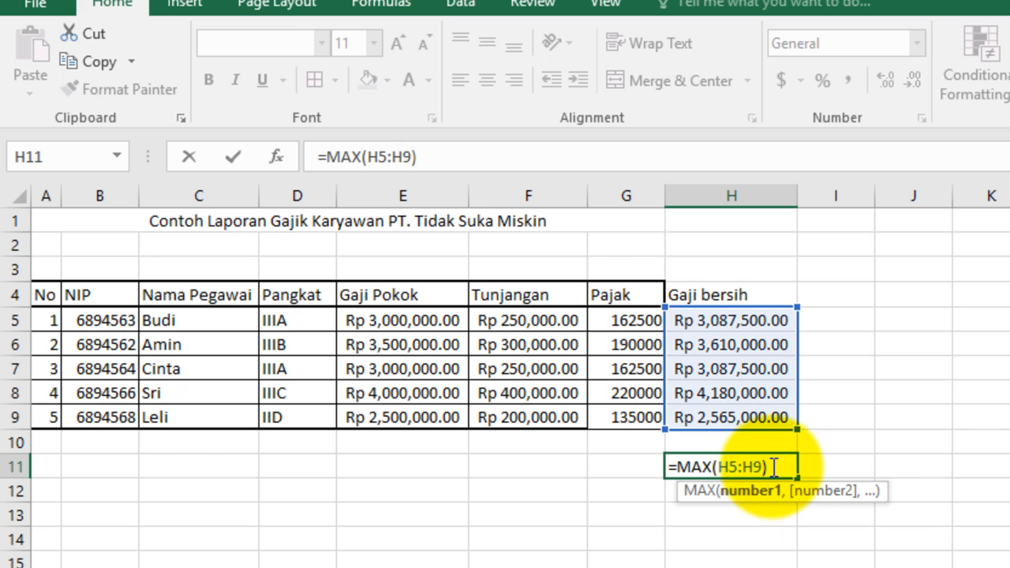
pyautogui.write('.')
pyautogui.press('BackSpace')
pyautogui.press('Return')
# Step: Copy the MAX formula from H11 down into H12 and correct its range to H5:H9
pyautogui.click(749, 467)
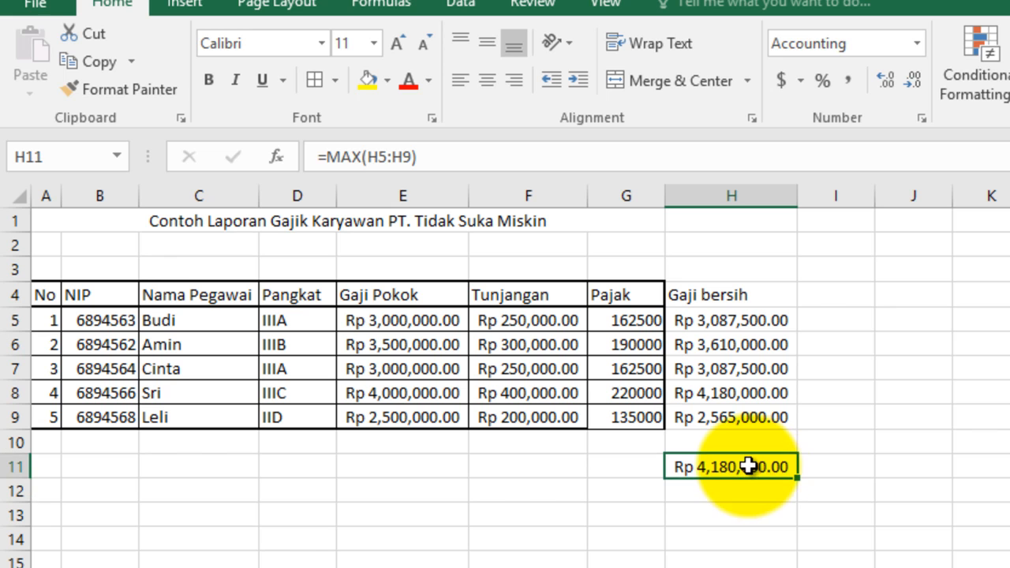
pyautogui.moveTo(798, 481); pyautogui.dragTo(797, 493)
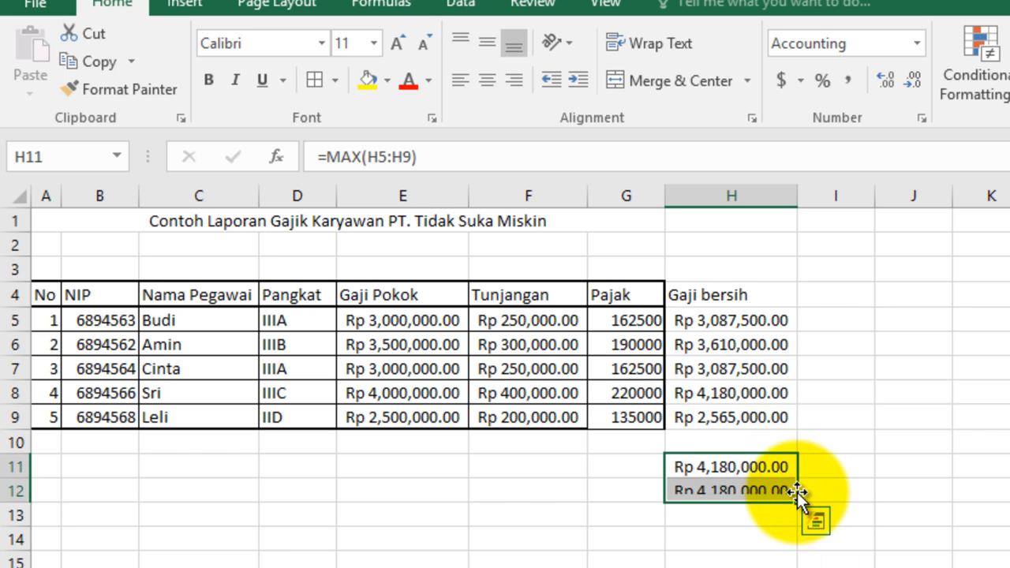
pyautogui.click(754, 491)
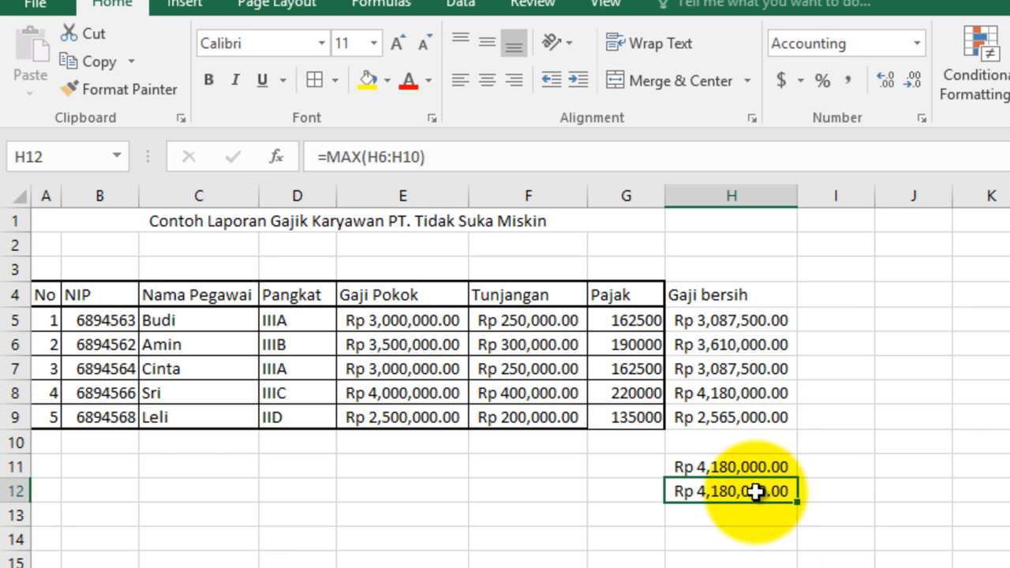
pyautogui.click(393, 158)
pyautogui.press('BackSpace')
pyautogui.write('5')
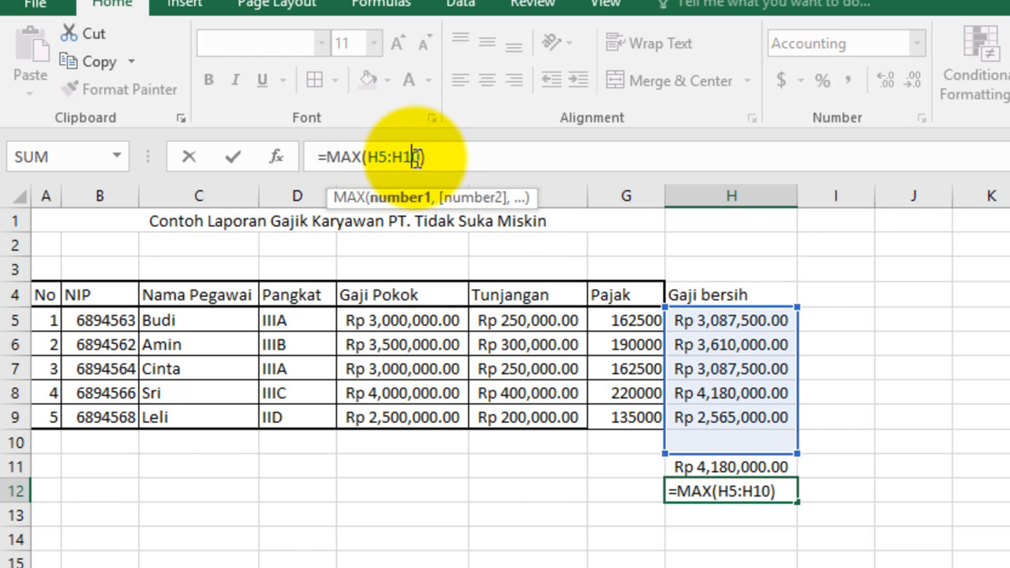
pyautogui.press('BackSpace')
pyautogui.press('BackSpace')
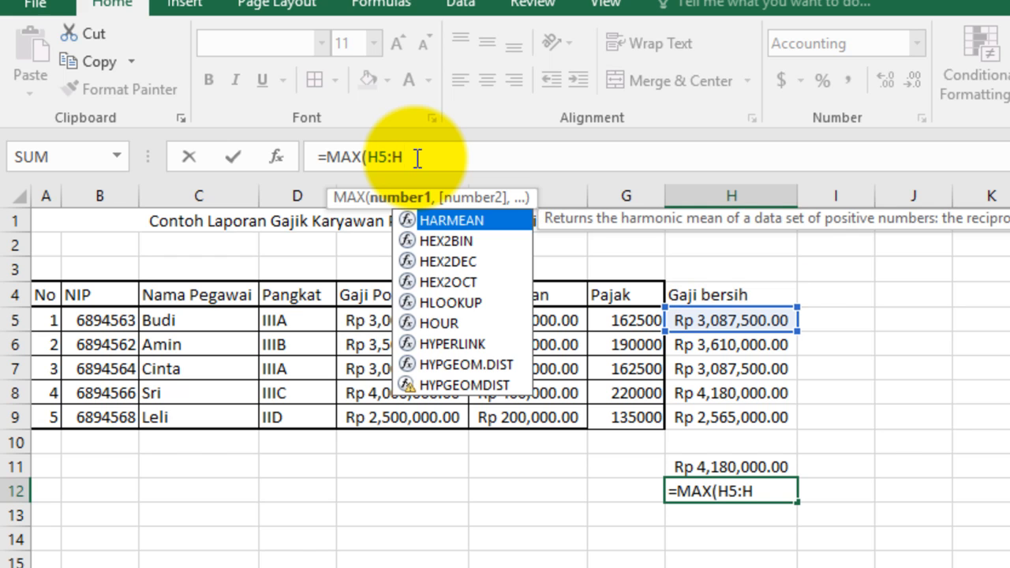
pyautogui.write('9')
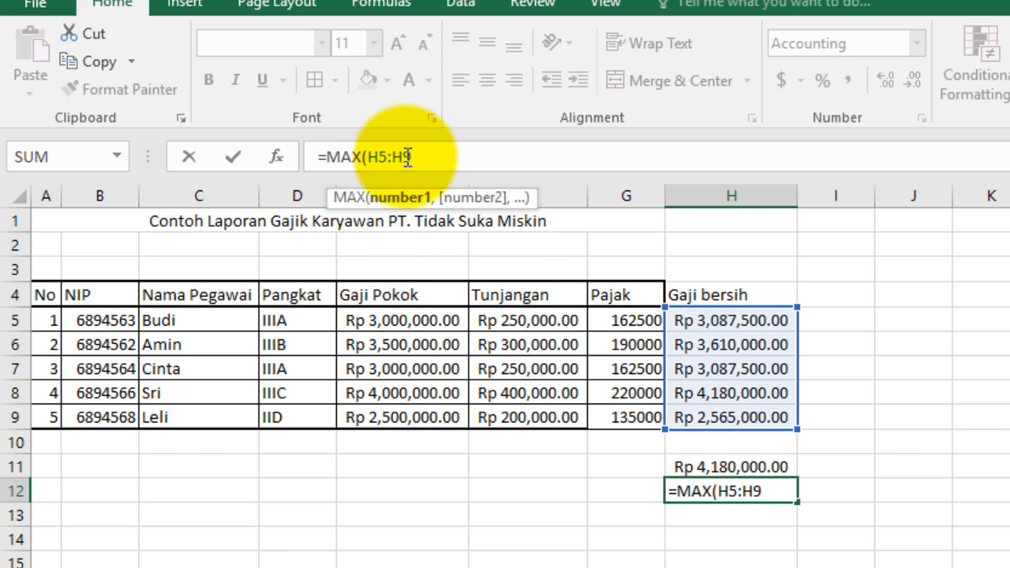
# Step: Replace the MAX function in cell H12 with MIN so the formula reads =MIN(H5:H9)
pyautogui.doubleClick(332, 158)
pyautogui.write('MIN')
pyautogui.press('Return')
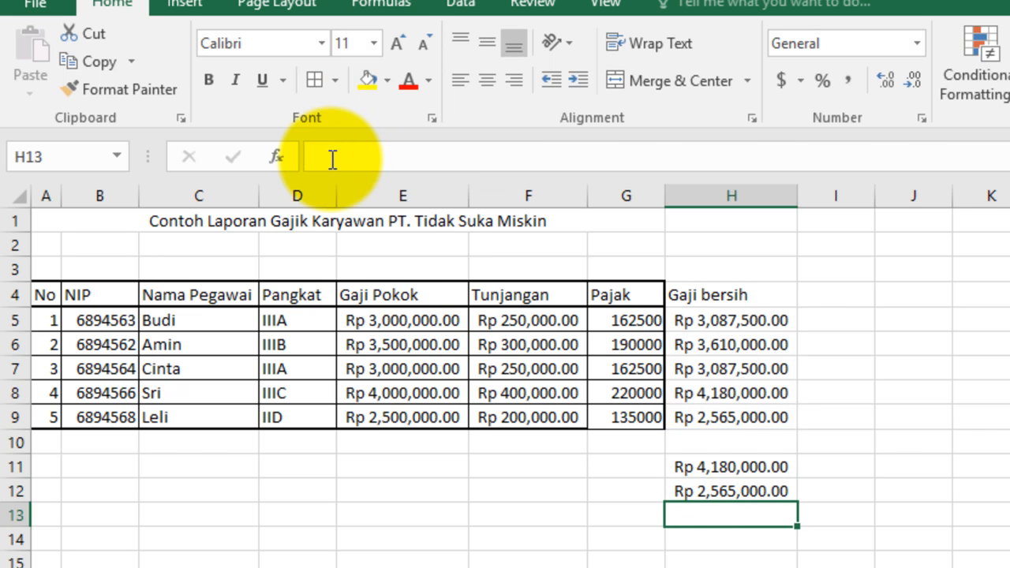